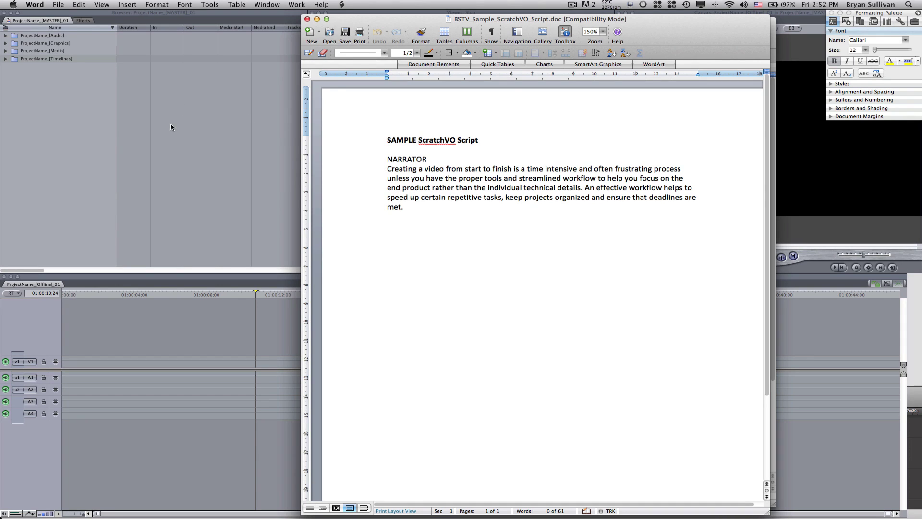
Open the Voice Over tool, name the recording ProjectName_[ScratchVO]_01 and set the rate to 48000 Hz.
left_click(61, 124)
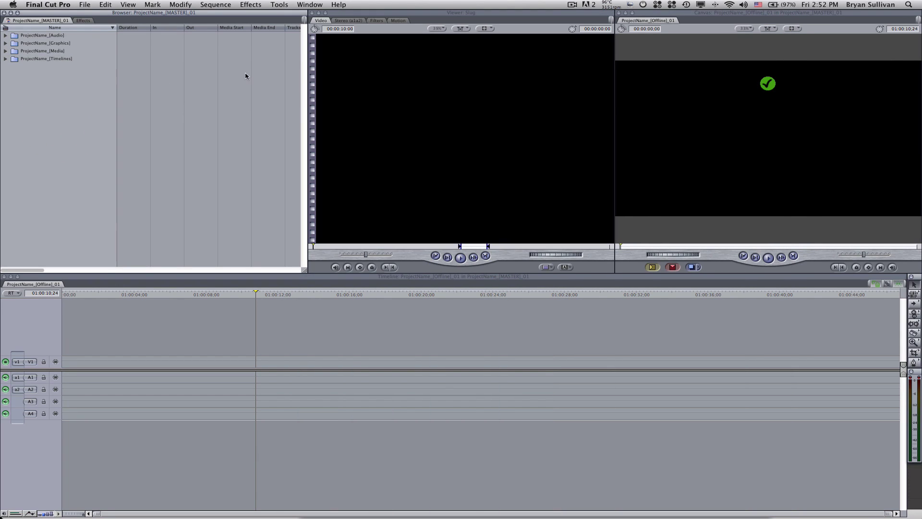
left_click(281, 6)
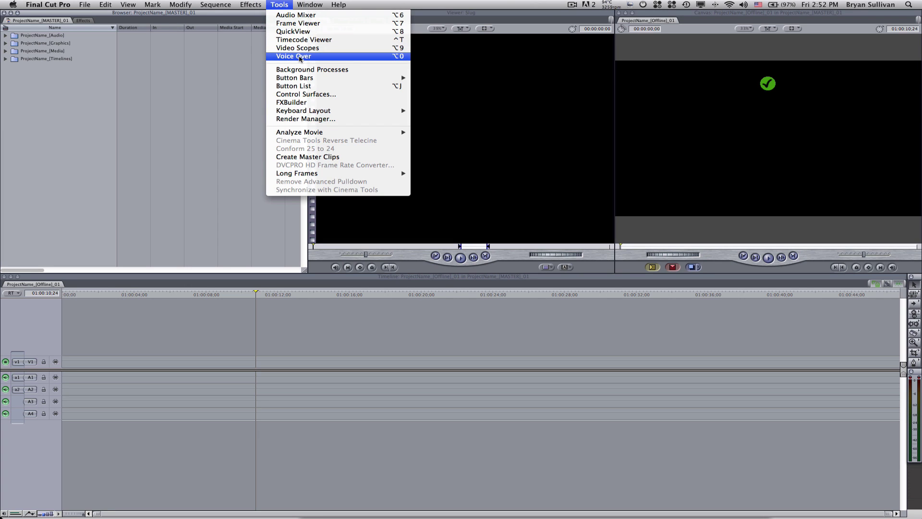
left_click(302, 57)
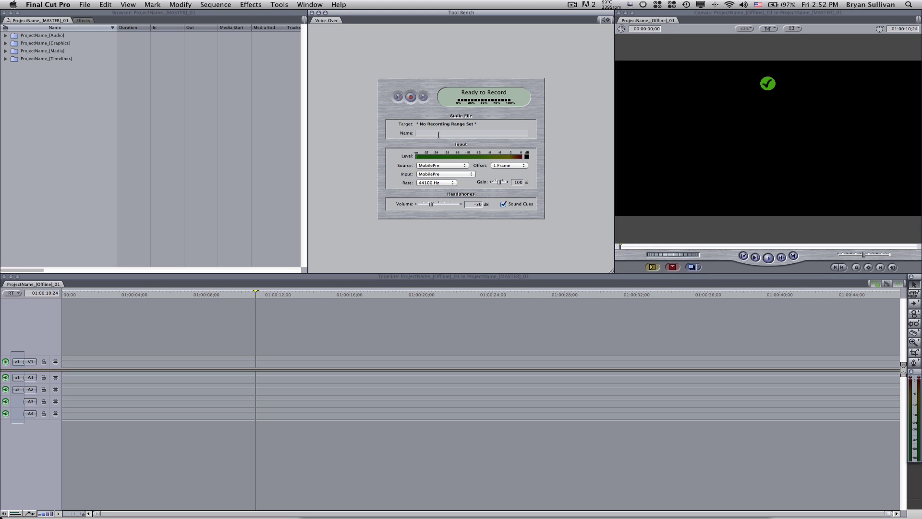
left_click(439, 134)
type("ProjectName_[ScratchVO]_01")
left_click(437, 183)
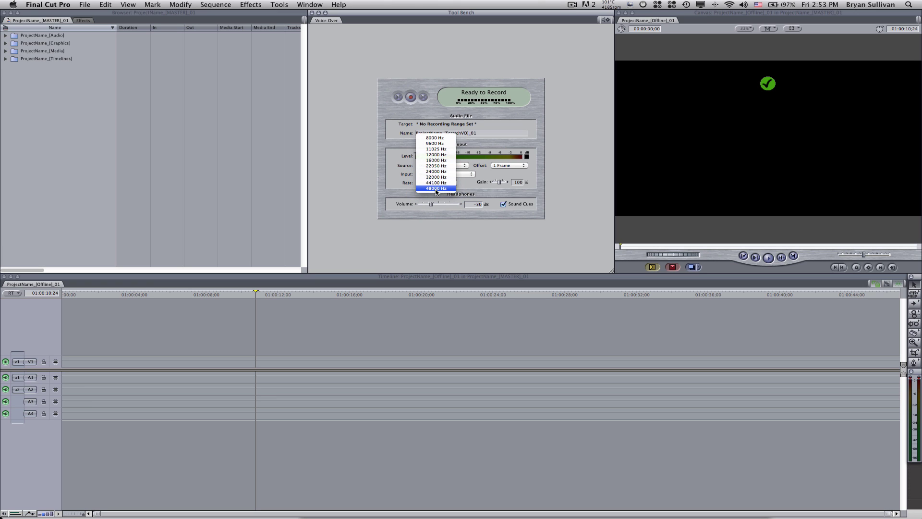
left_click(437, 188)
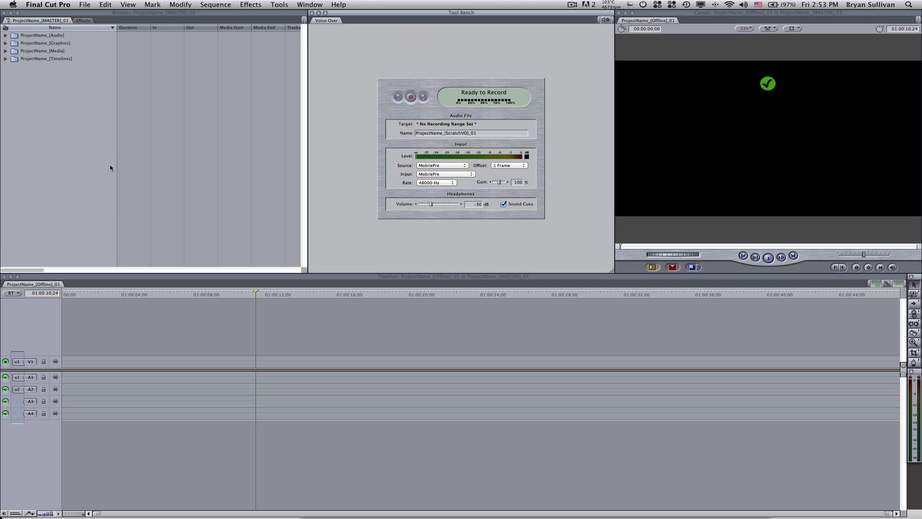
Place a Slug from Video Generators at the start of V1 and lengthen it.
left_click(88, 21)
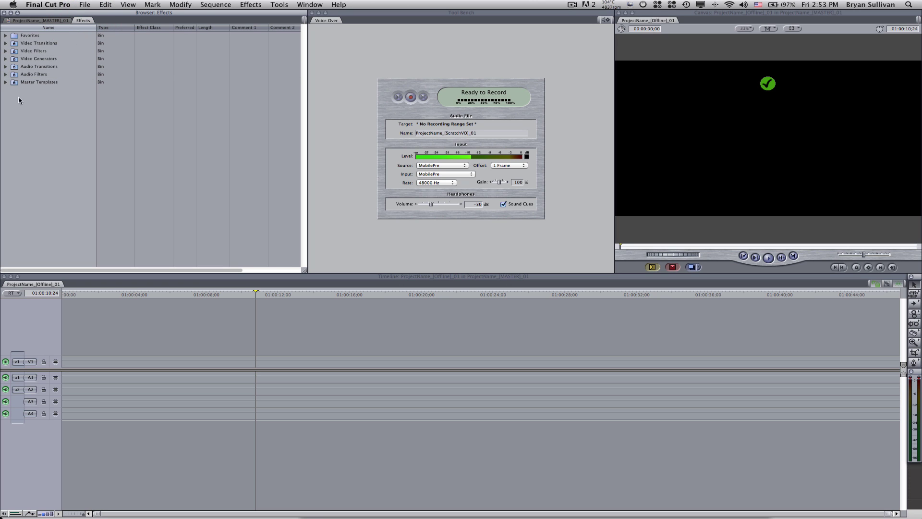
left_click(6, 59)
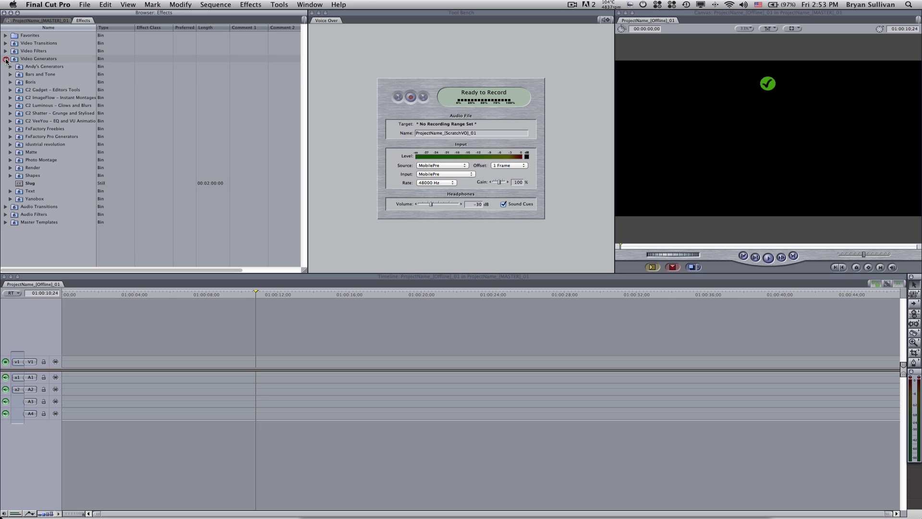
left_click_drag(31, 181, 73, 363)
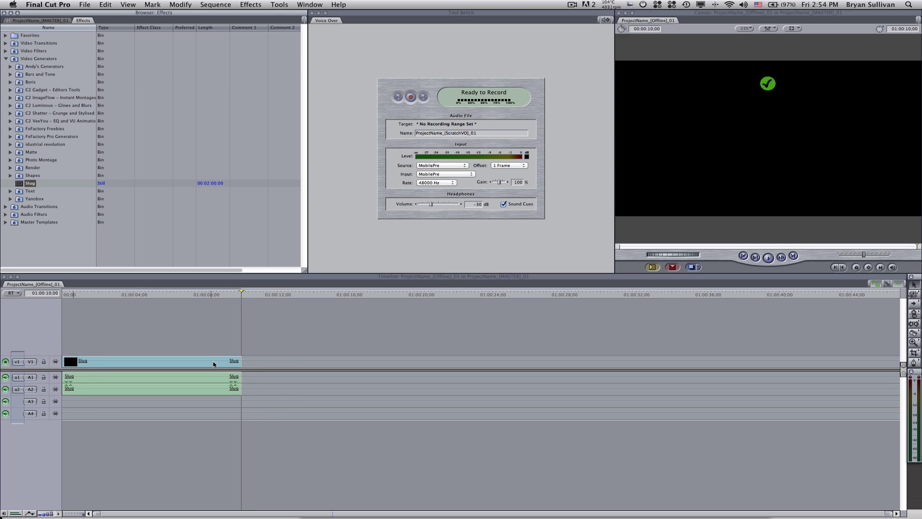
left_click_drag(238, 358, 892, 362)
Extend and copy the Slug along V1 to about 01:06:19;26, remove its audio, return to start.
left_click(599, 364)
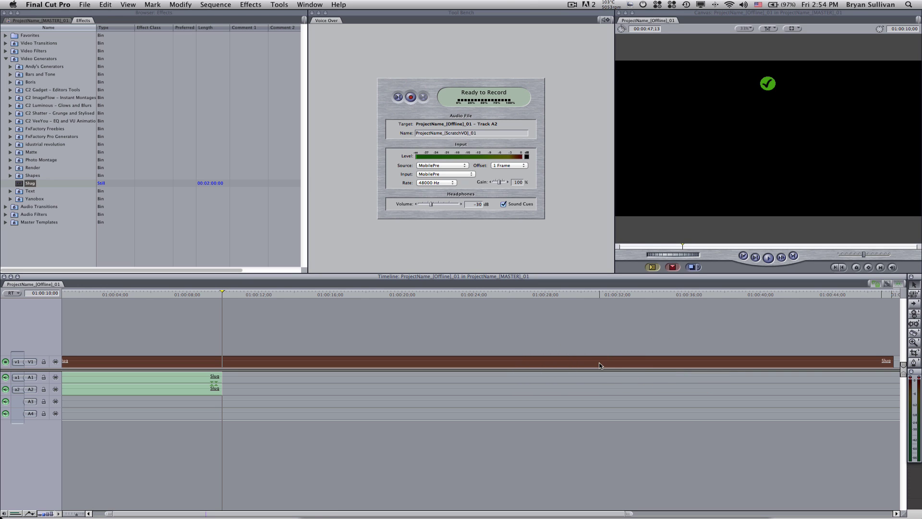
key("super+z")
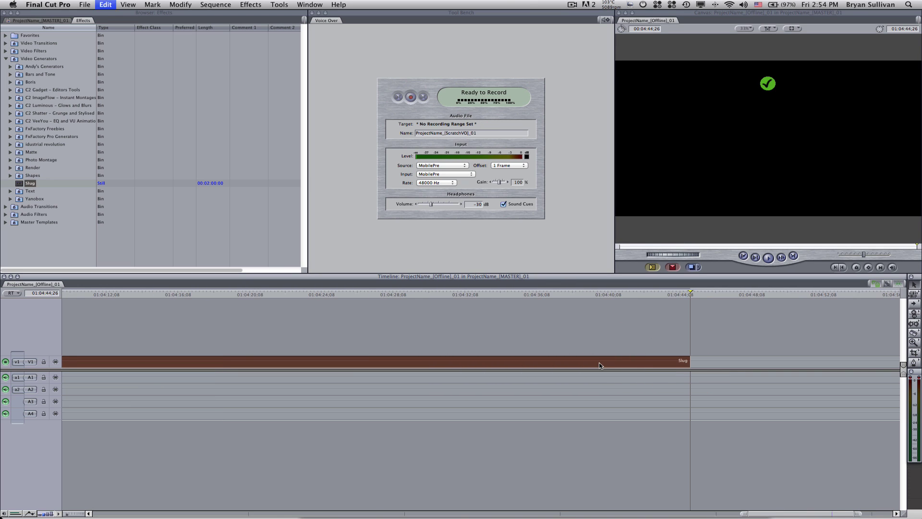
key("super+z")
key("super+z")
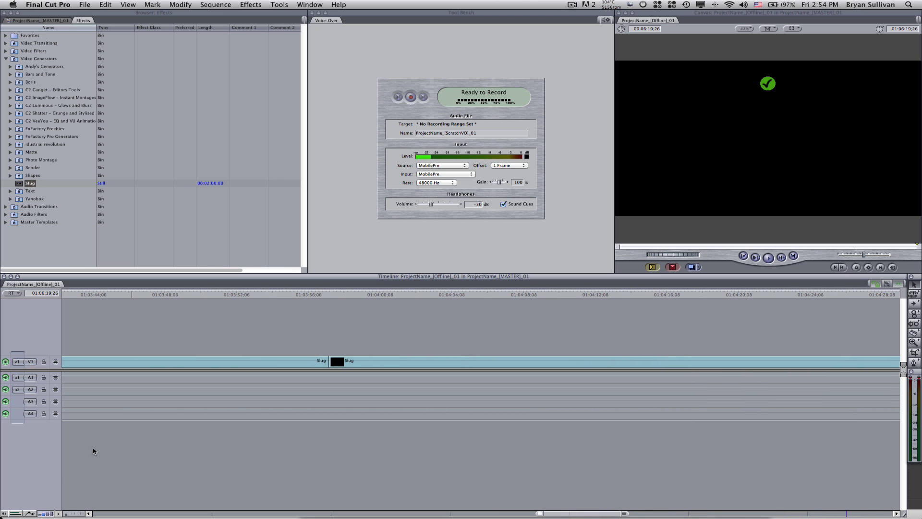
key("super+z")
key("shift+z")
key("super+z")
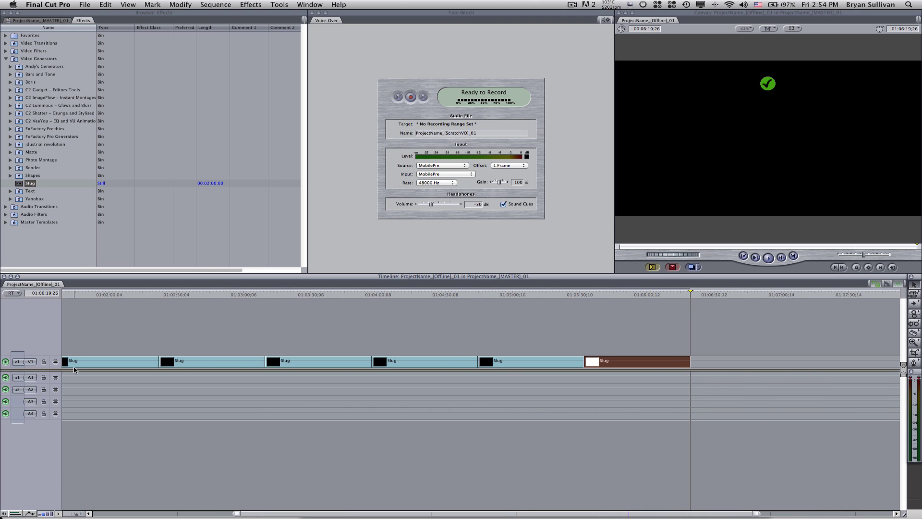
key("super+z")
key("super+z")
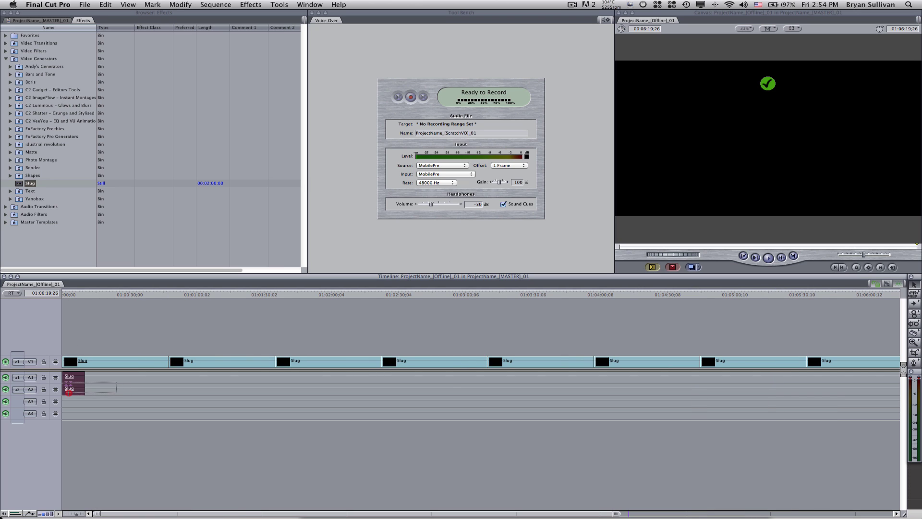
key("super+z")
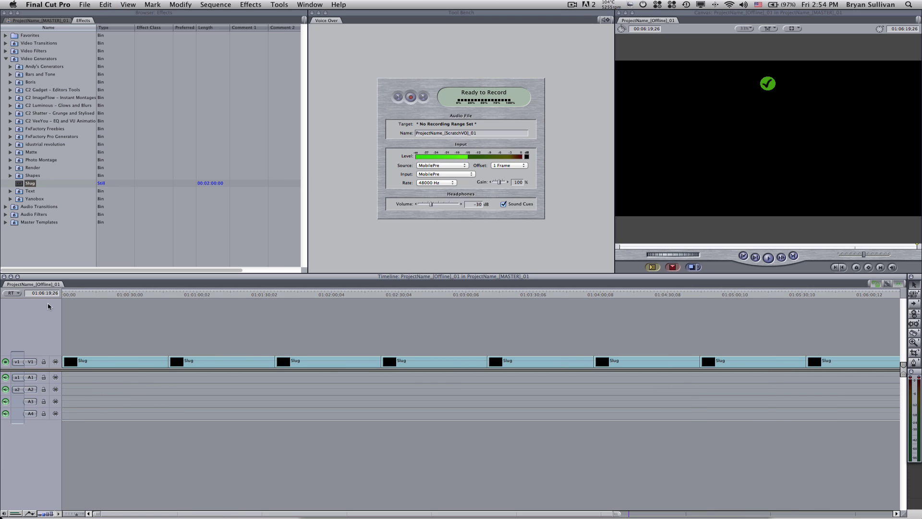
left_click_drag(79, 295, 2, 292)
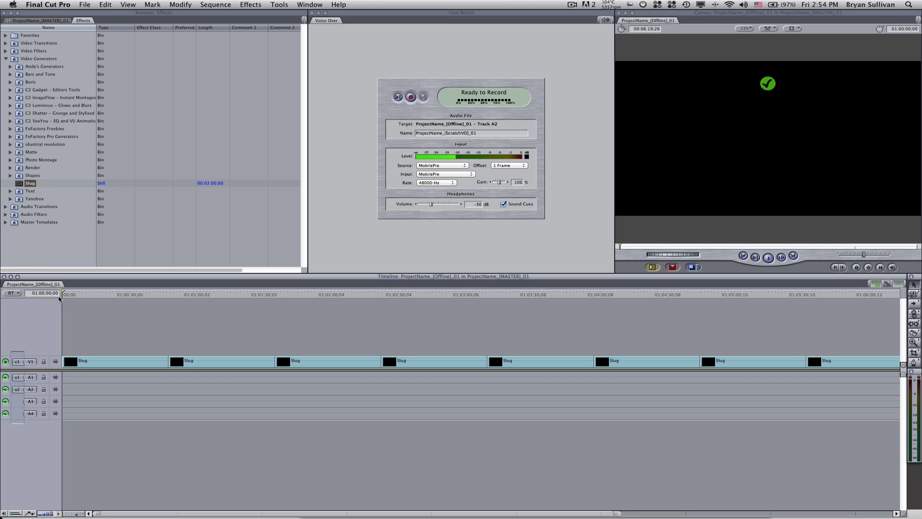
Park the playhead one frame past the Slug clips' end and show the project bins in the Browser.
left_click(88, 304)
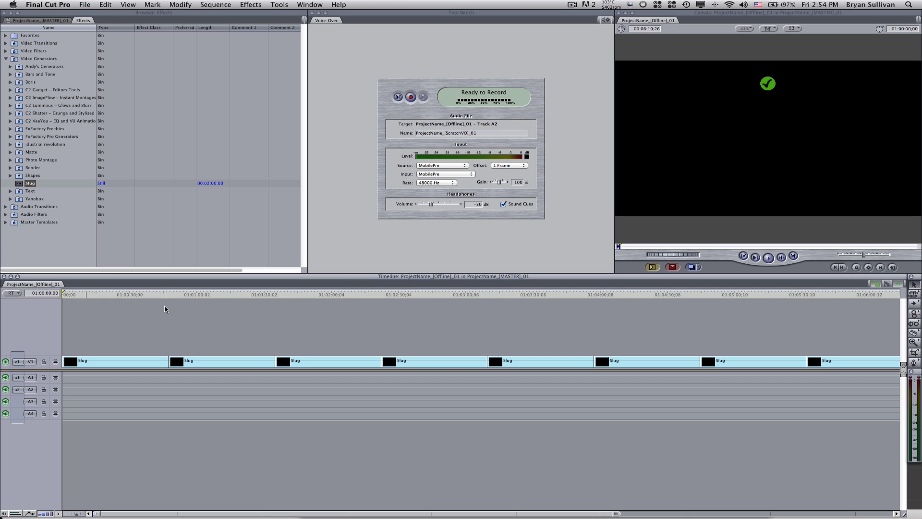
key("End")
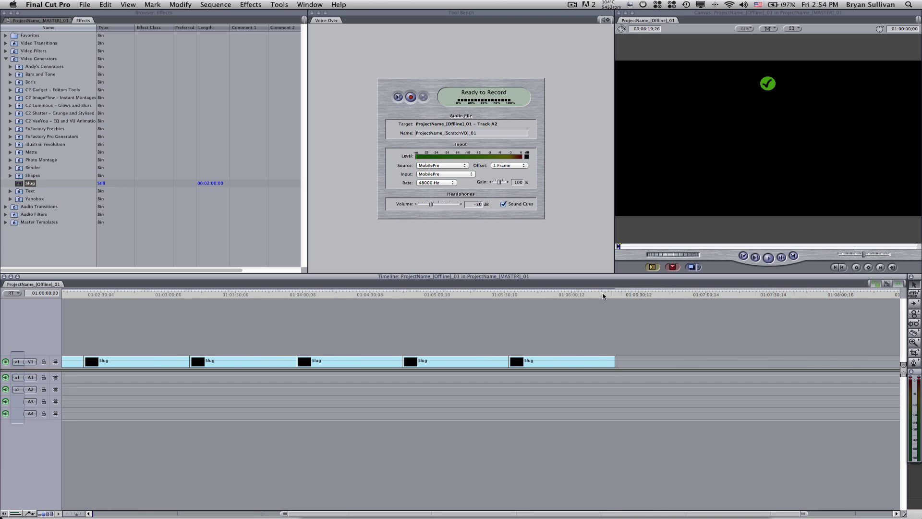
left_click(615, 295)
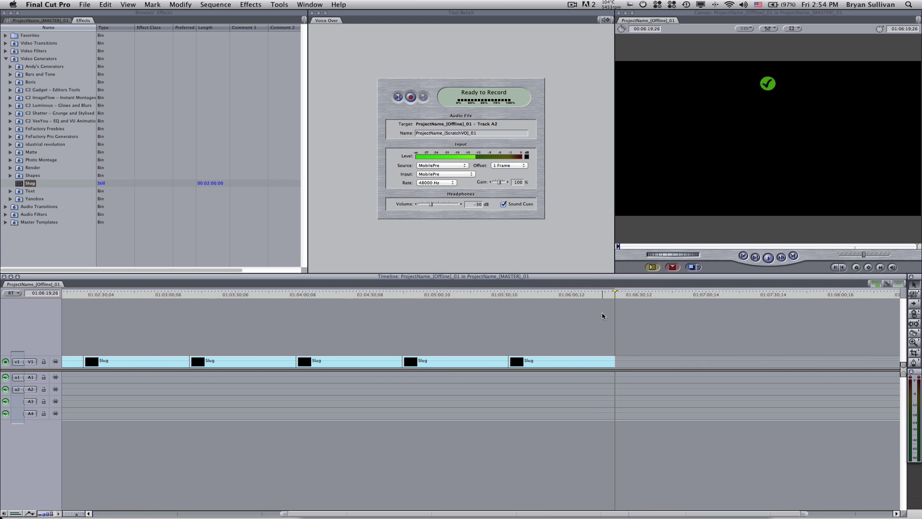
key("Right")
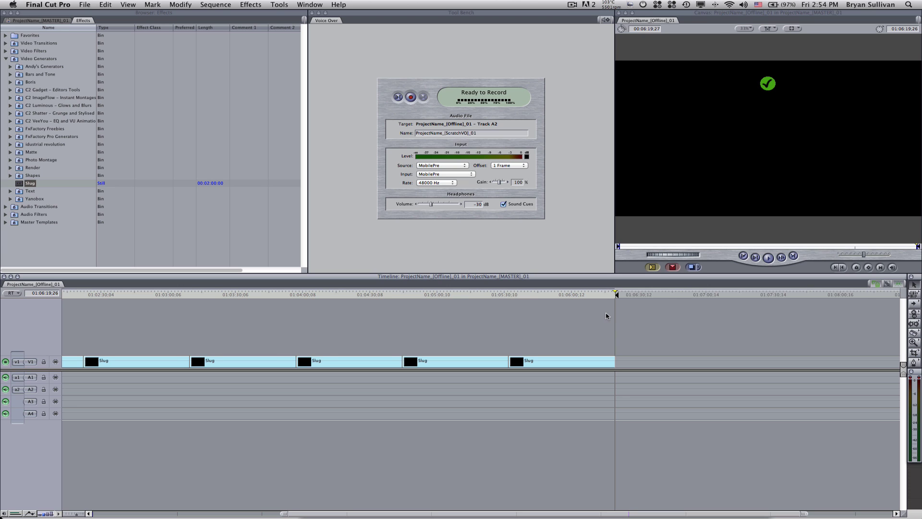
scroll(598, 301, "left", 10)
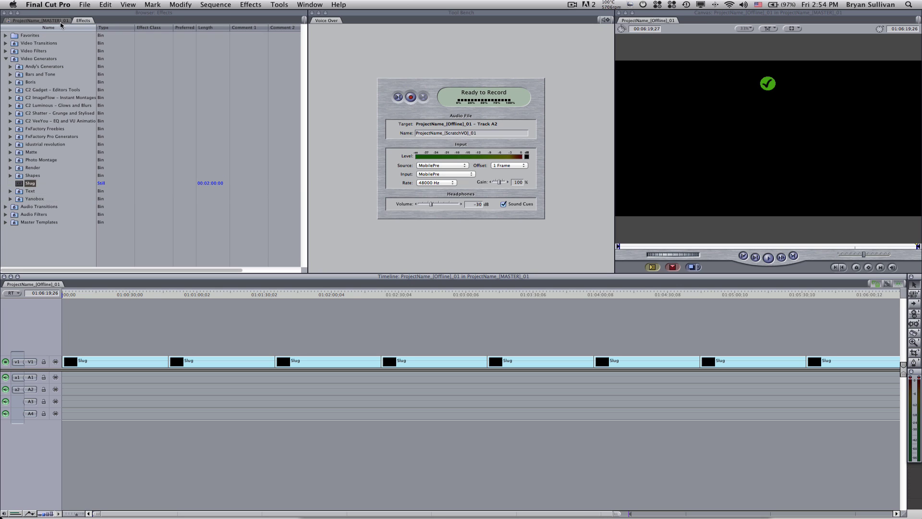
key("super+4")
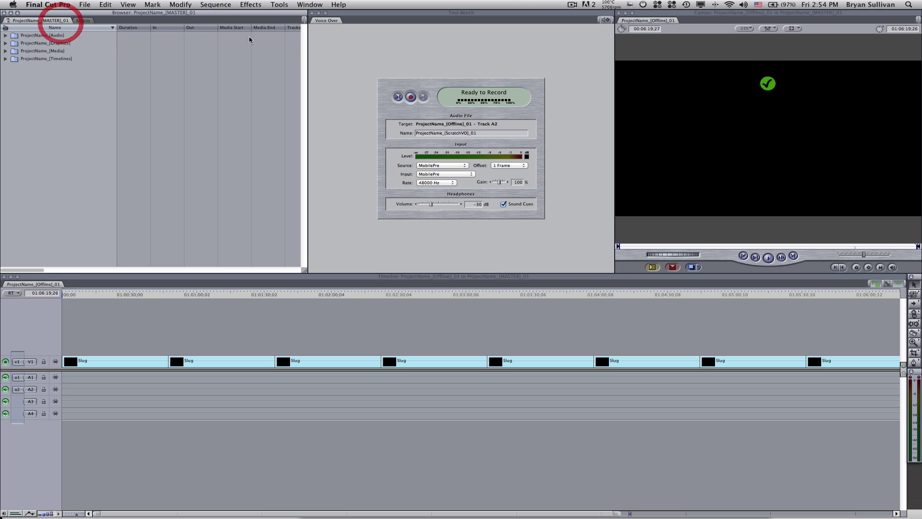
Record the ProjectName_[ScratchVO]_01 voice-over from the script onto track A2.
left_click(411, 98)
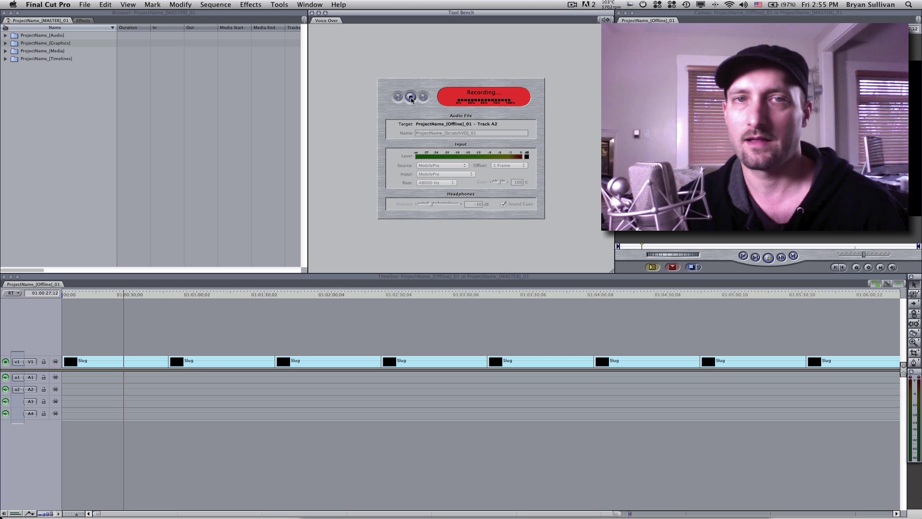
left_click(411, 97)
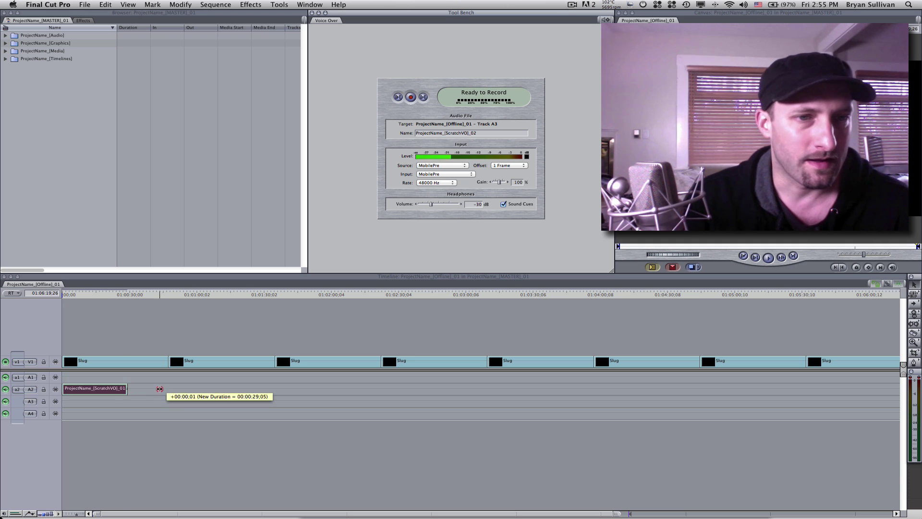
Make track A2 taller, delete all Slug clips from V1, and zoom in on the voice-over.
left_click_drag(41, 399, 40, 425)
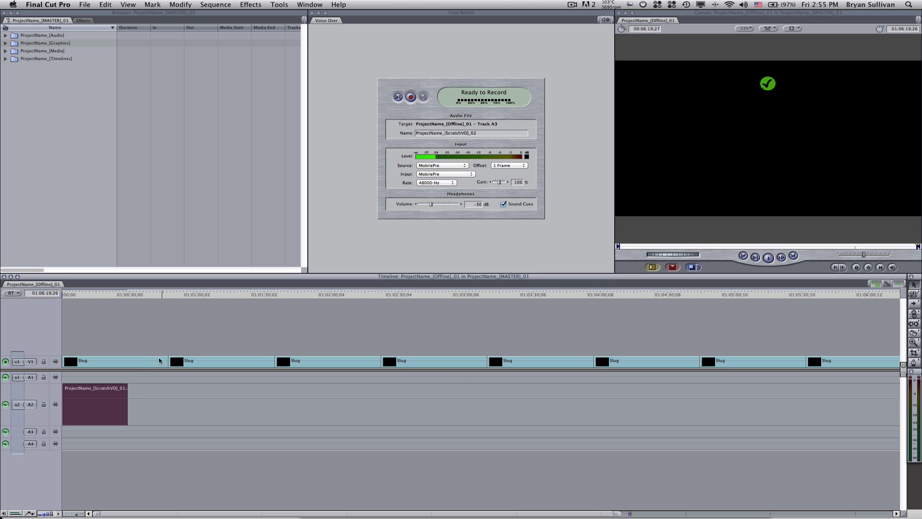
left_click_drag(144, 329, 92, 362)
key("Delete")
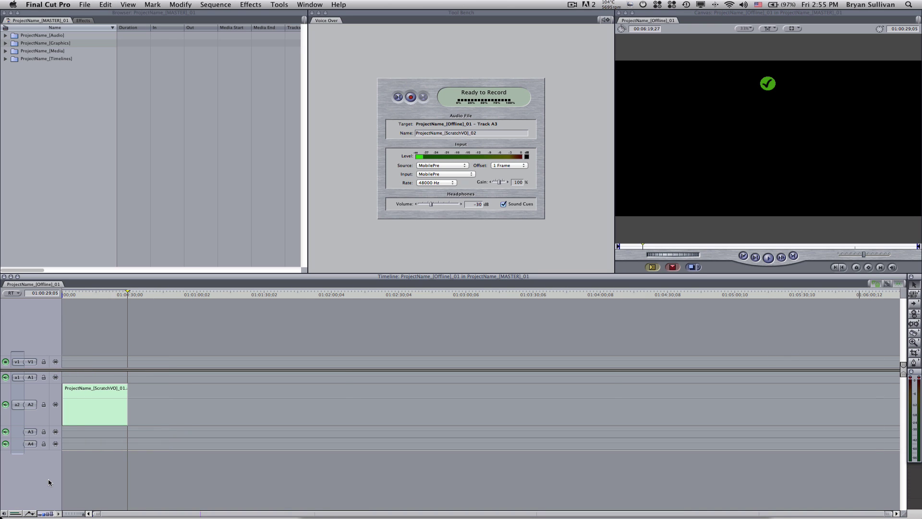
key("super+equal")
key("super+equal")
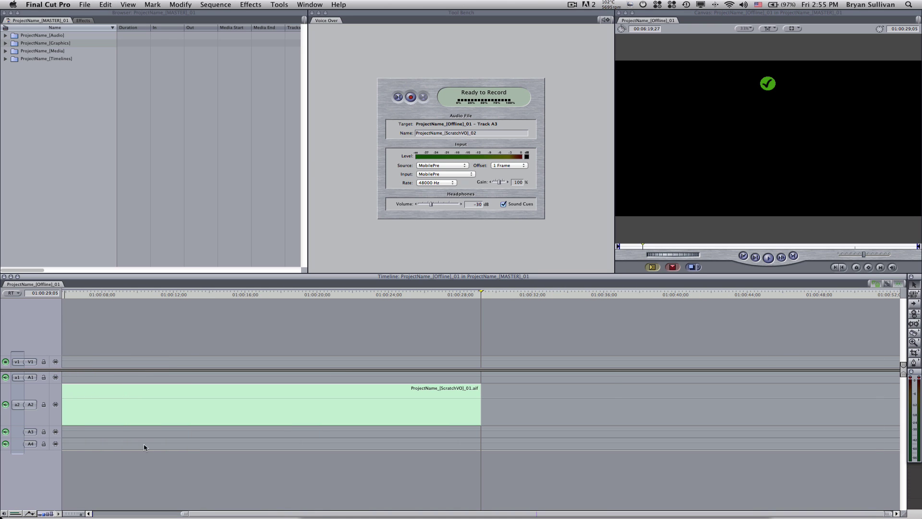
scroll(163, 451, "left", 3)
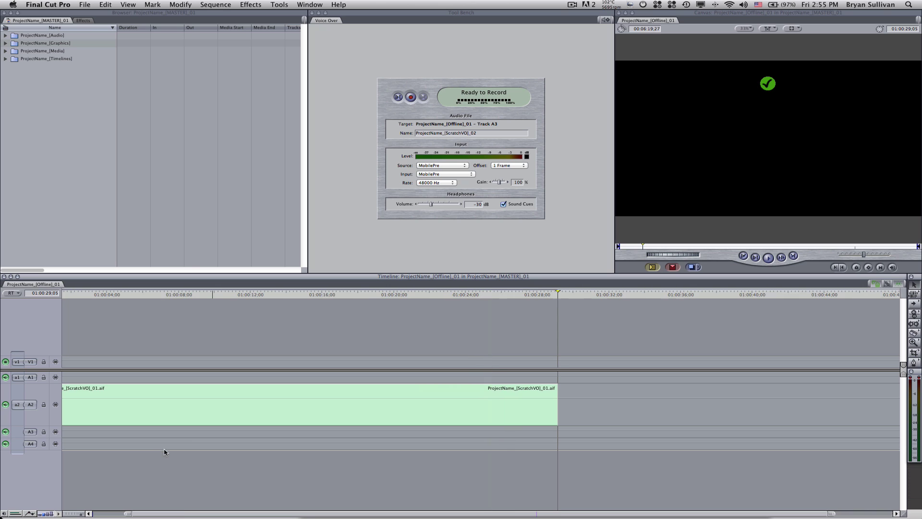
left_click(60, 515)
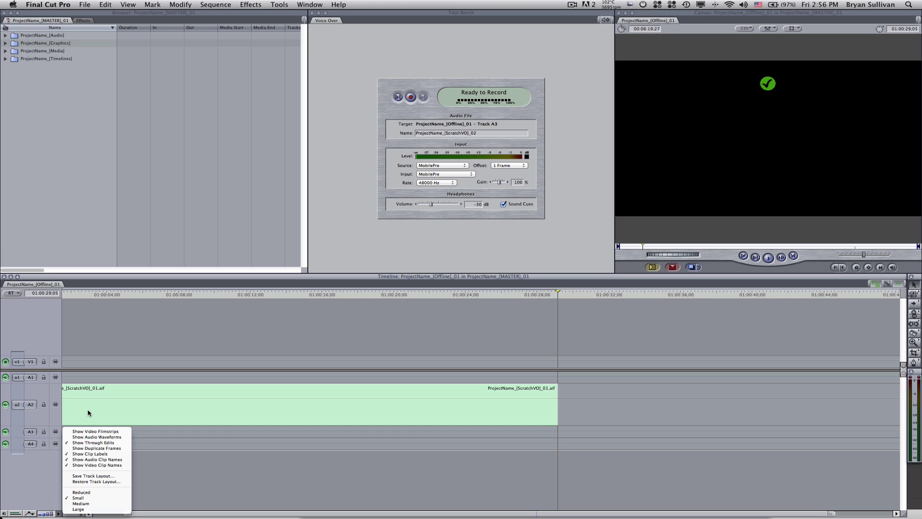
left_click(83, 438)
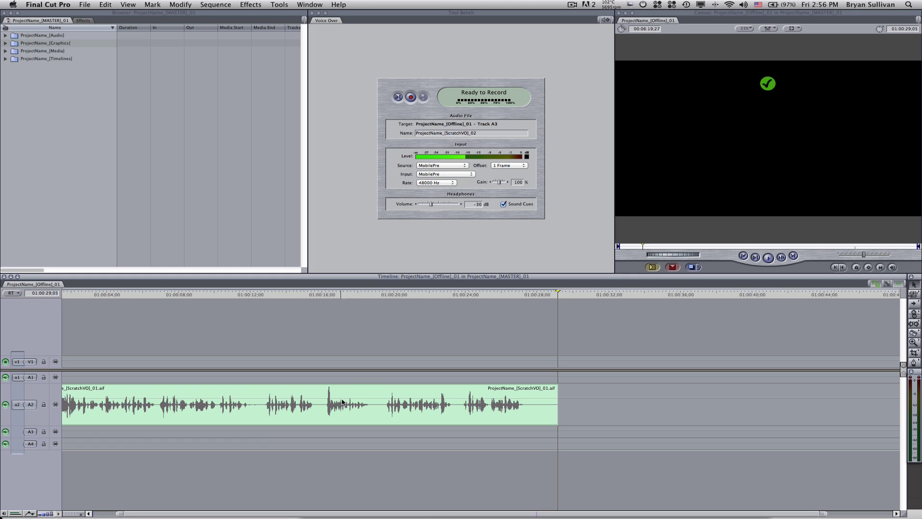
scroll(98, 297, "left", 2)
left_click(89, 297)
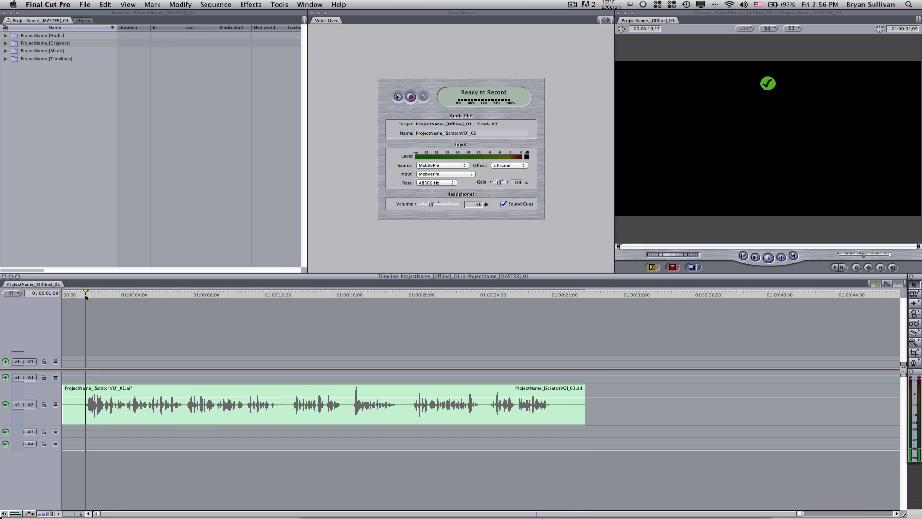
key("space")
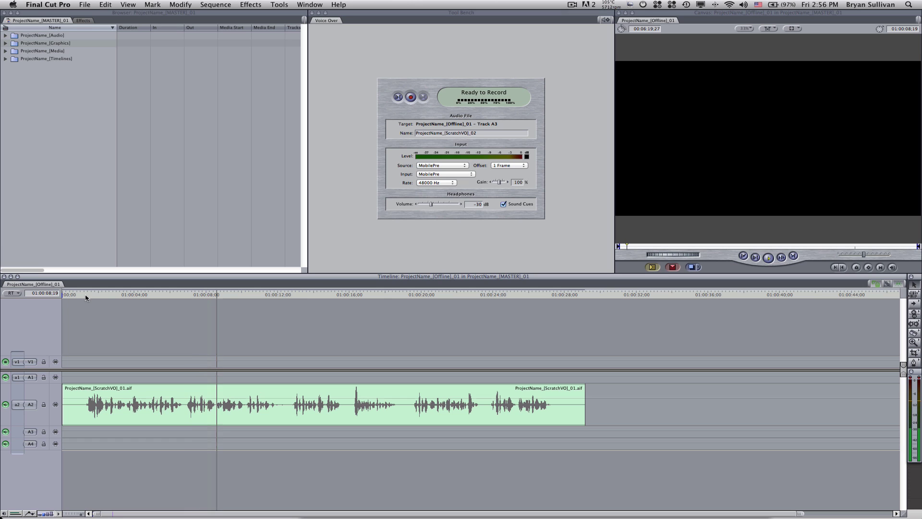
key("space")
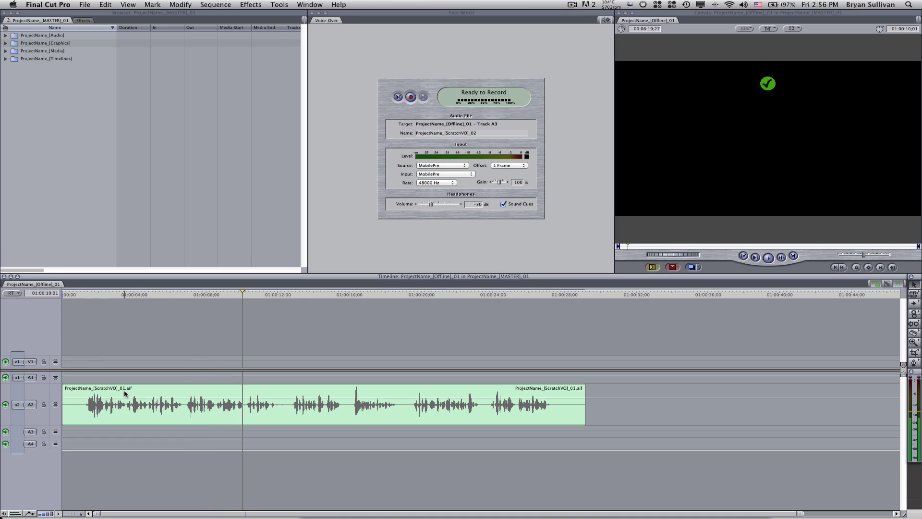
Move the ScratchVO clip from A2 up to A1 and shrink the empty lower audio tracks.
left_click_drag(125, 393, 123, 382)
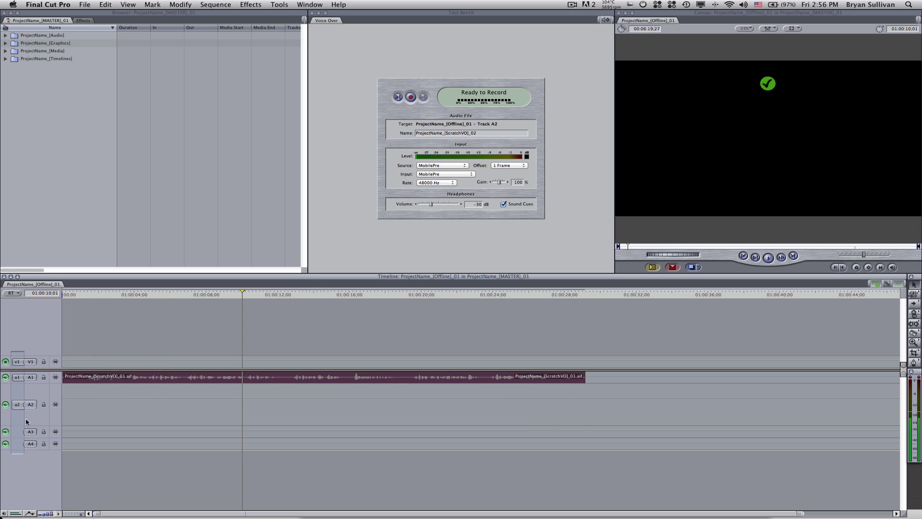
mouse_move(30, 426)
left_mouse_down()
mouse_move(31, 391)
mouse_move(33, 422)
left_mouse_up()
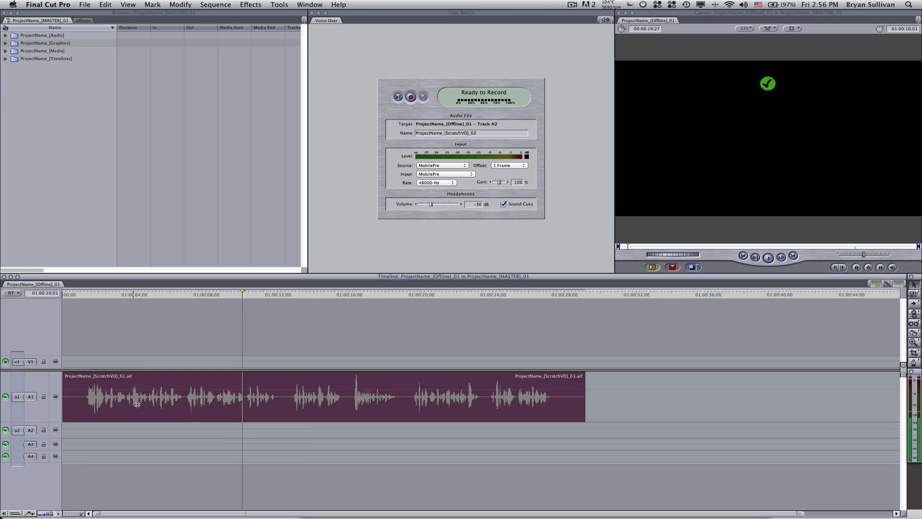
key("z")
left_click(198, 399)
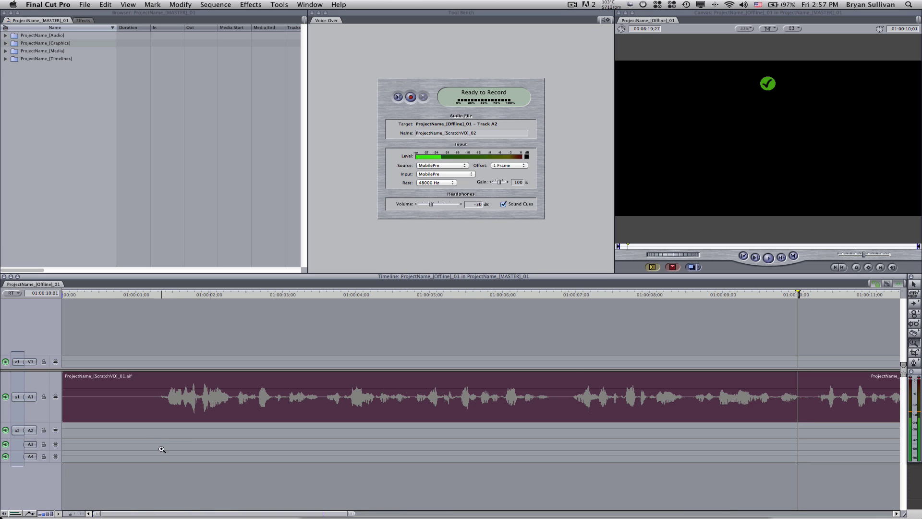
left_click(176, 444, "alt")
key("a")
left_click(92, 294)
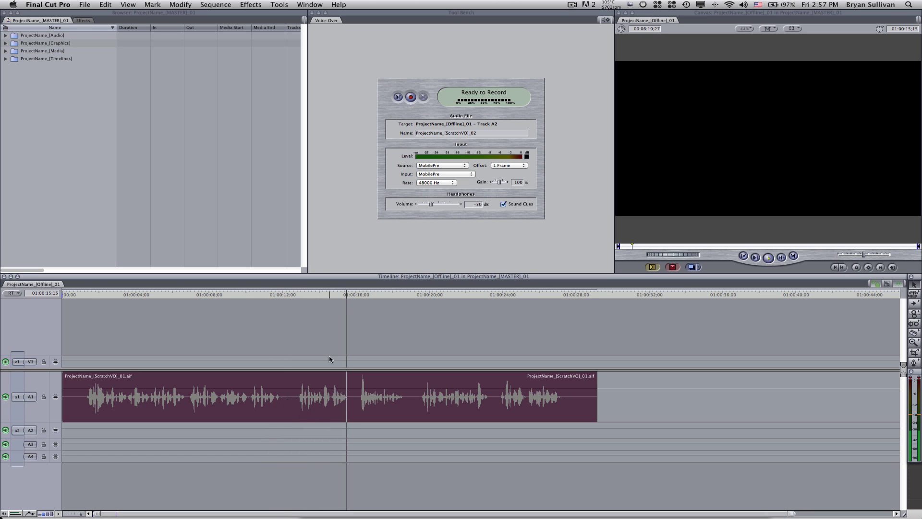
Turn on Clip Overlays and load the ScratchVO clip into the Viewer to play it.
key("space")
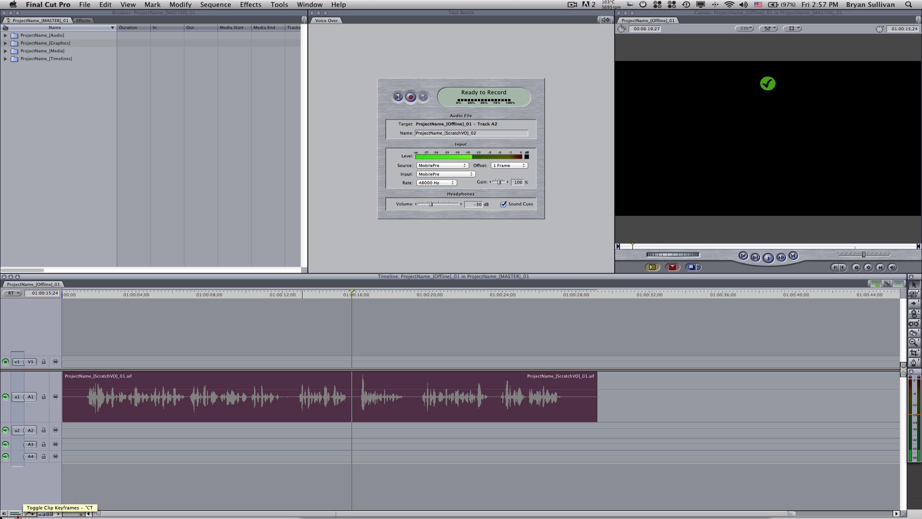
left_click(28, 514)
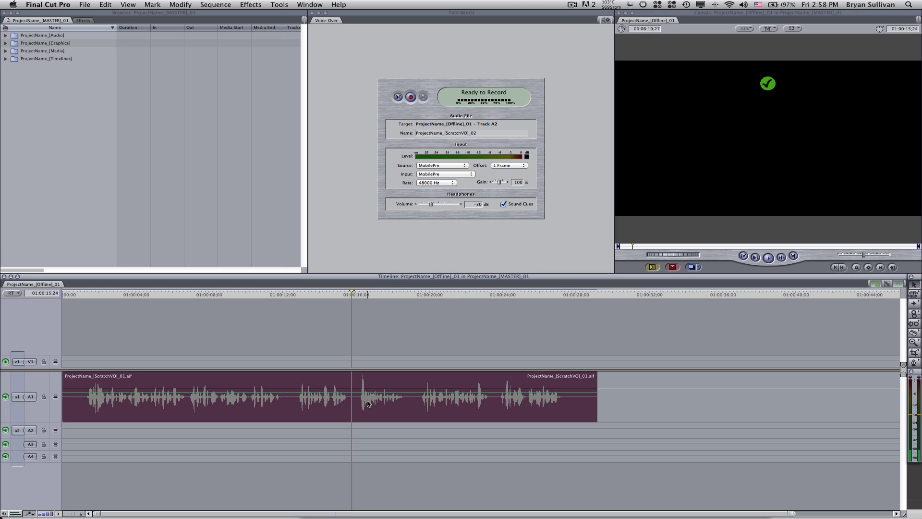
double_click(373, 403)
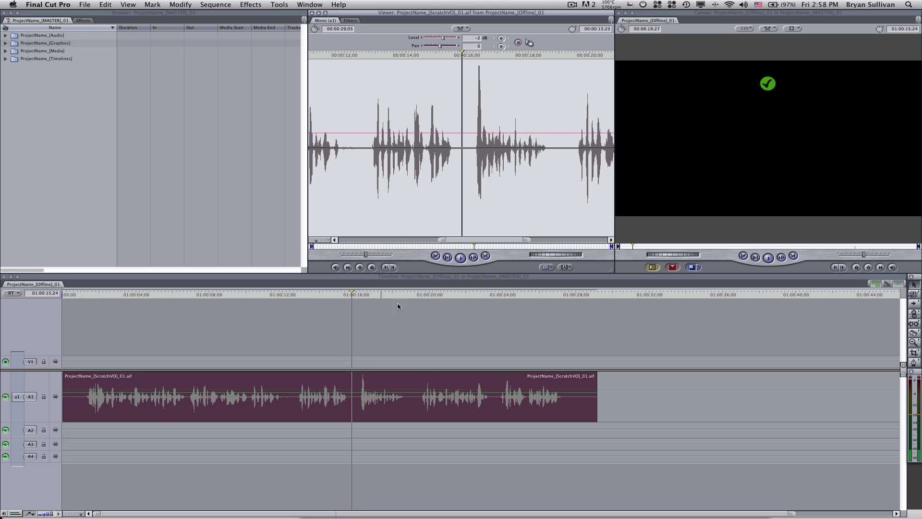
key("space")
key("space")
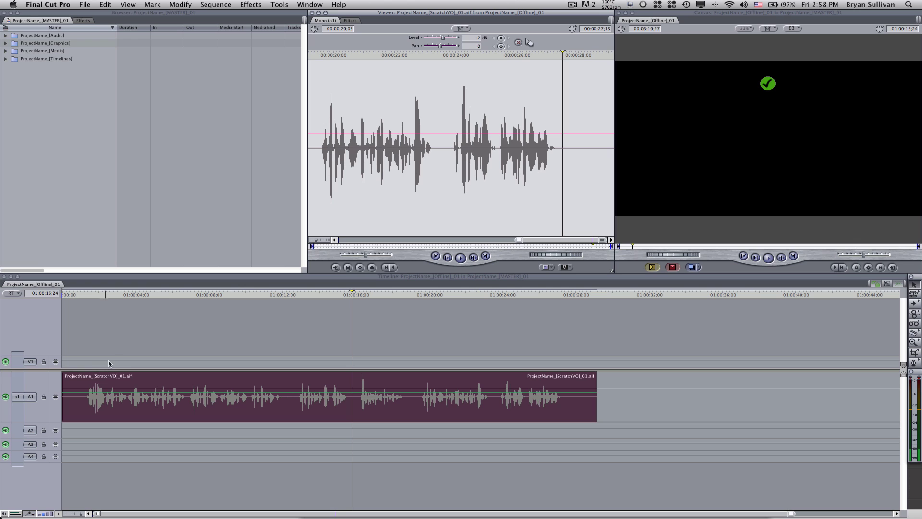
left_click(83, 294)
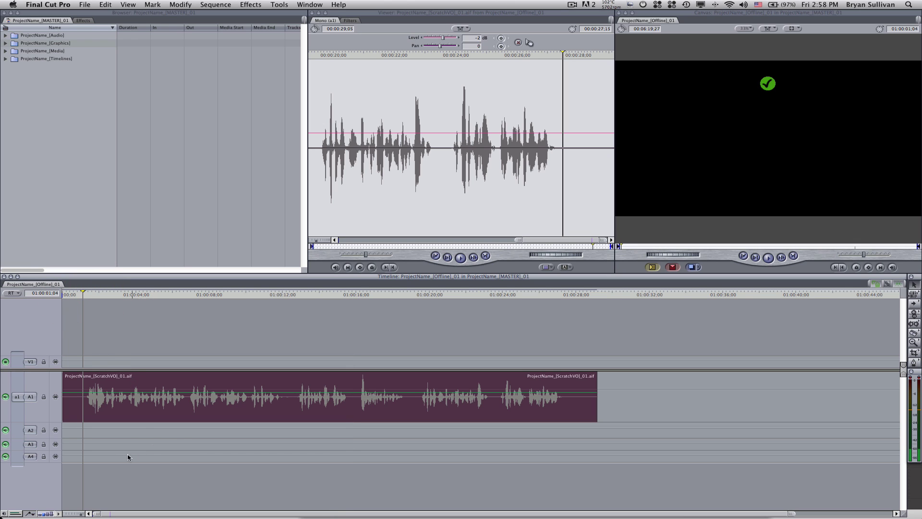
Cut off and delete the silent opening before the speech begins, then play back.
left_click(190, 427)
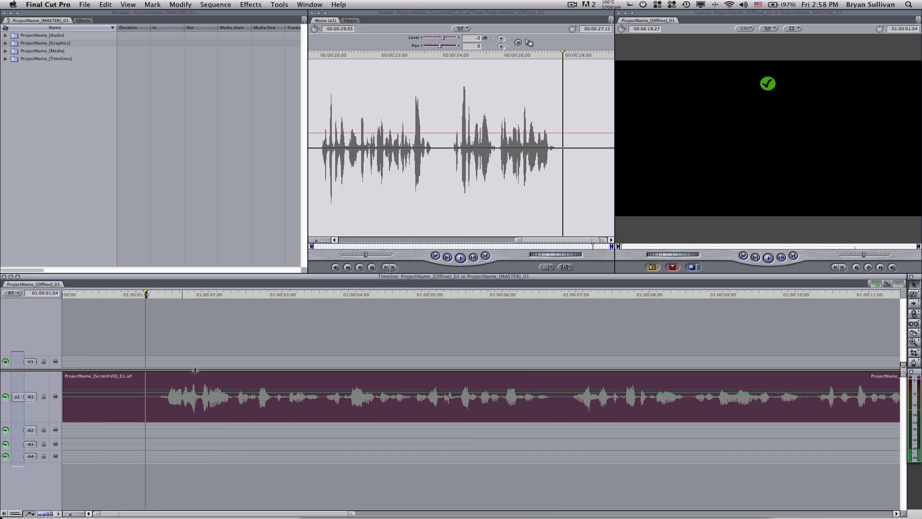
key("b")
left_click(162, 401)
key("a")
left_click(106, 413)
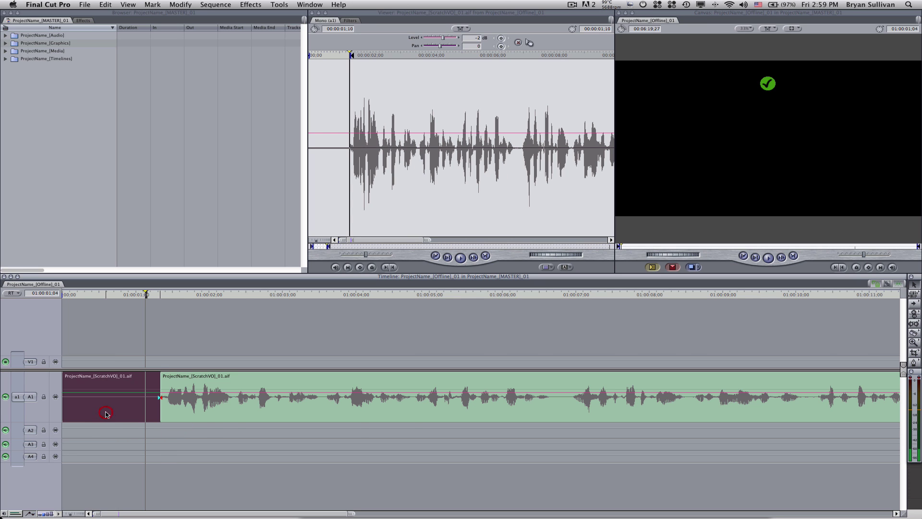
key("Delete")
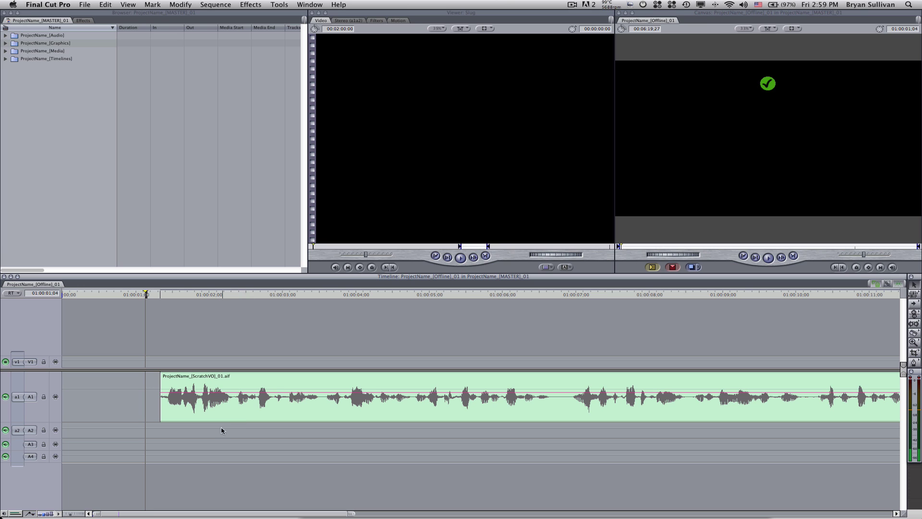
key("z")
key("z")
left_click(225, 428)
key("space")
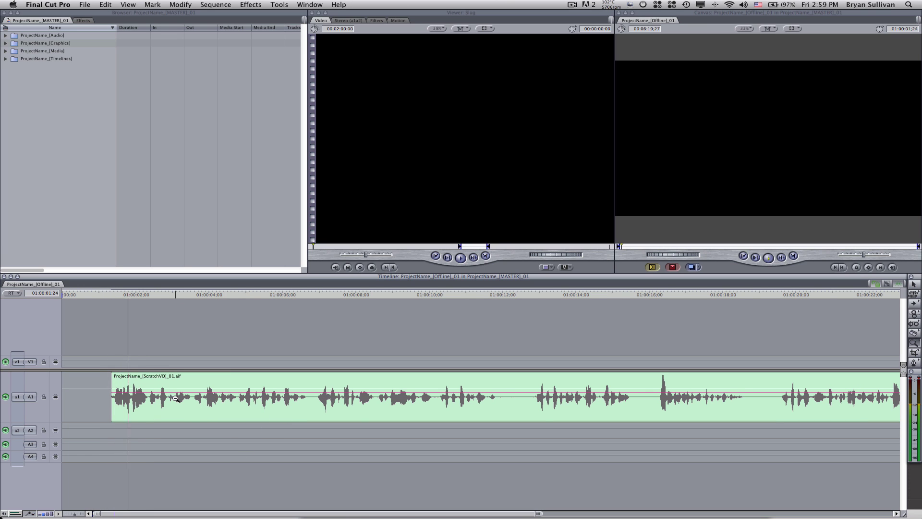
Cut out and delete the short unwanted word near the 7-second mark, then review.
key("b")
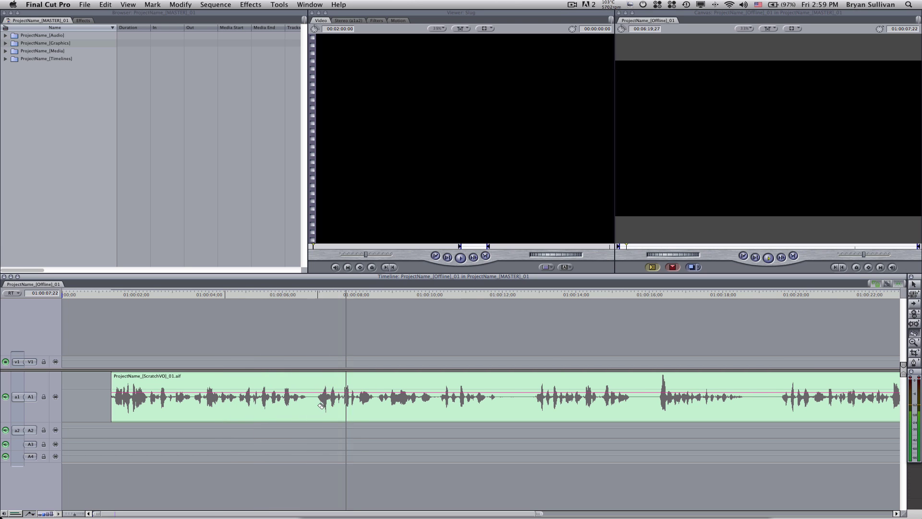
left_click(308, 405)
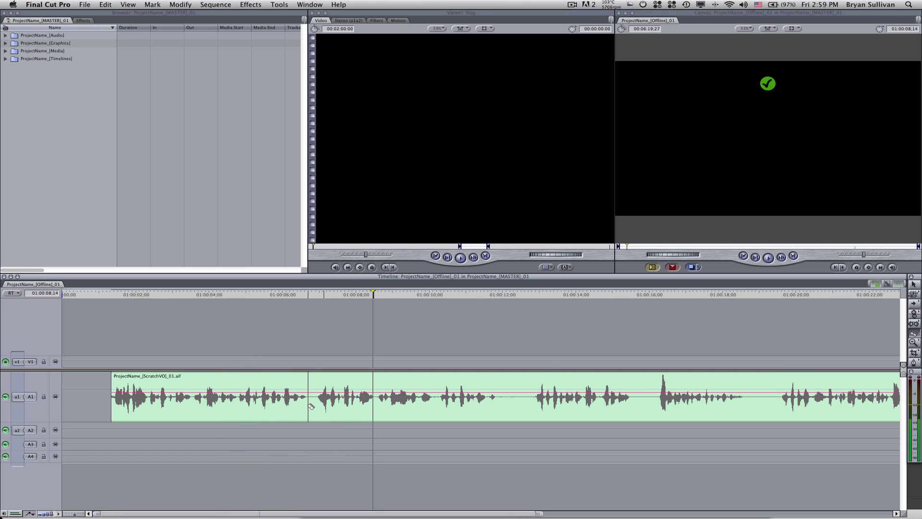
left_click(307, 405)
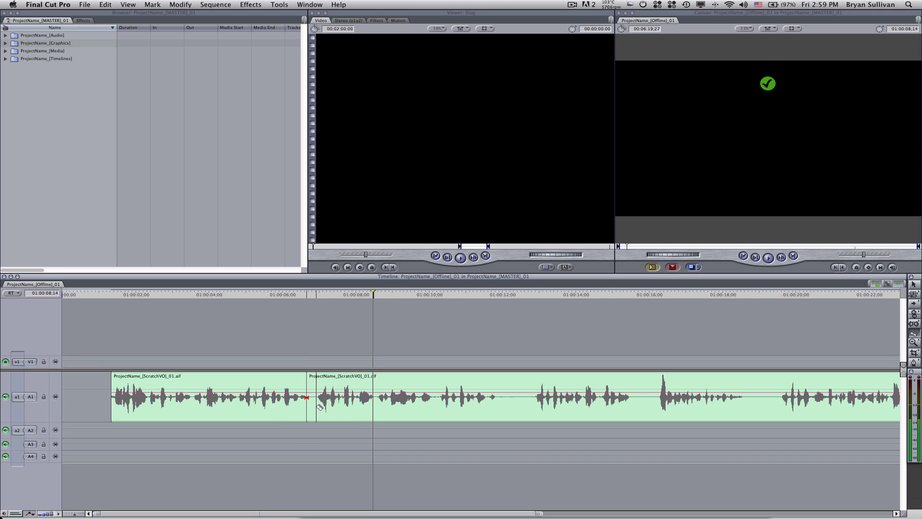
left_click(317, 406)
key("a")
left_click(312, 406)
key("Delete")
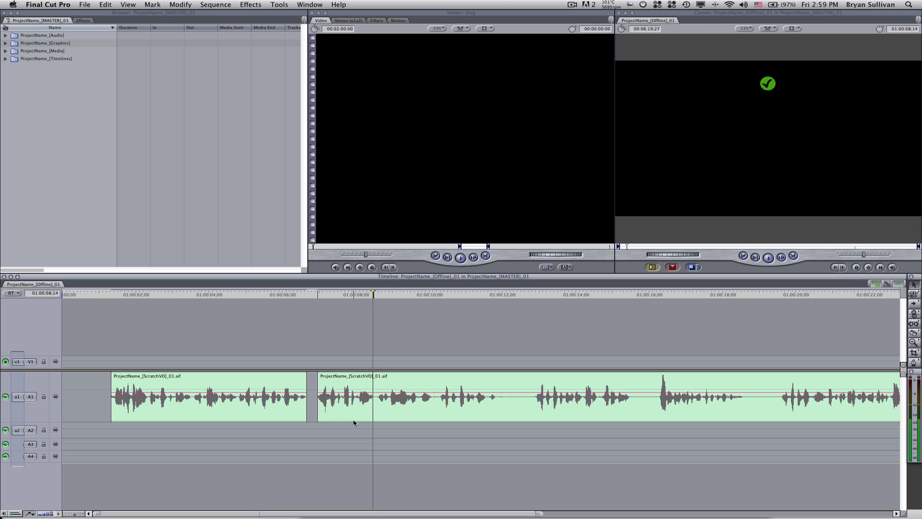
key("z")
left_click(382, 416)
key("space")
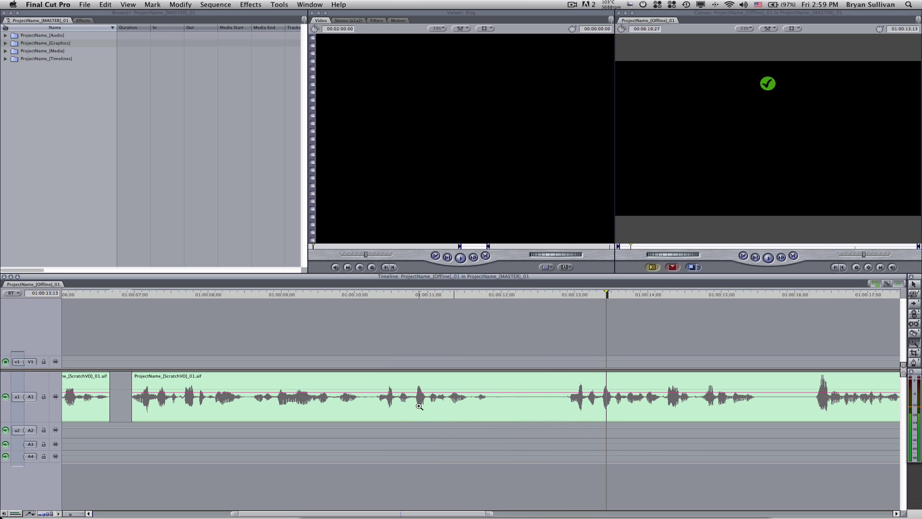
Delete the first unwanted stretch and slide the next clip left to close the gap.
key("b")
left_click(373, 413)
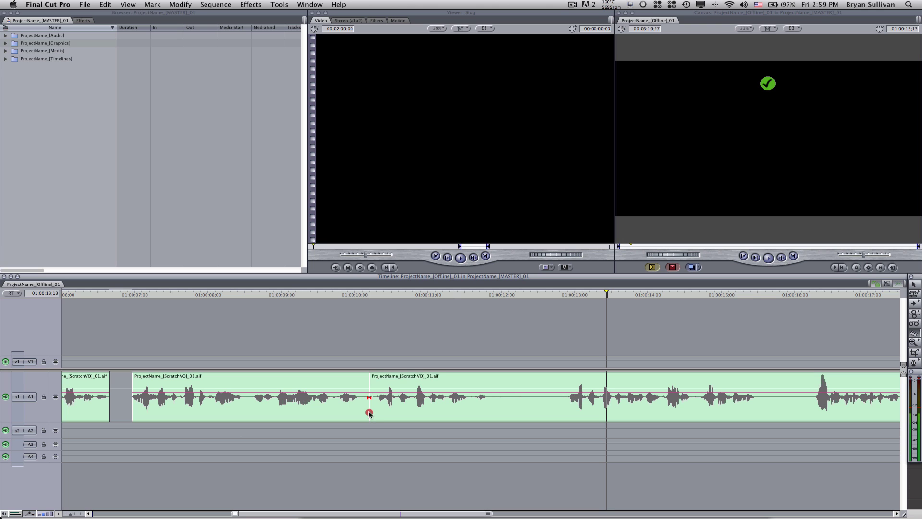
left_click(567, 411)
key("a")
left_click(519, 410)
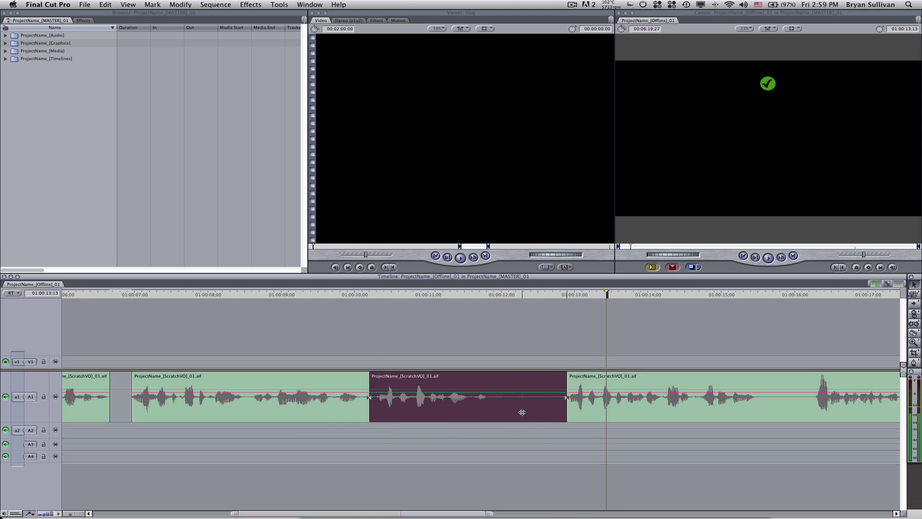
key("Delete")
left_click_drag(568, 408, 404, 416)
left_click(240, 294)
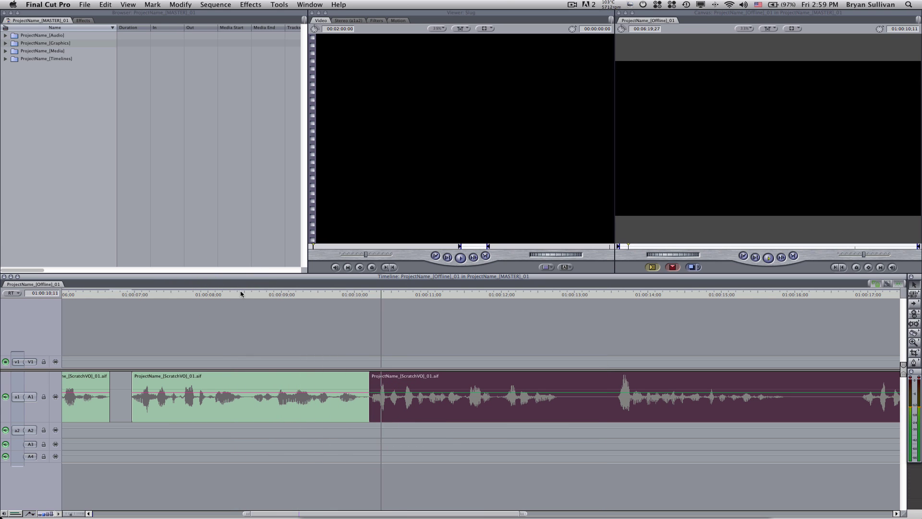
scroll(515, 403, "right", 2)
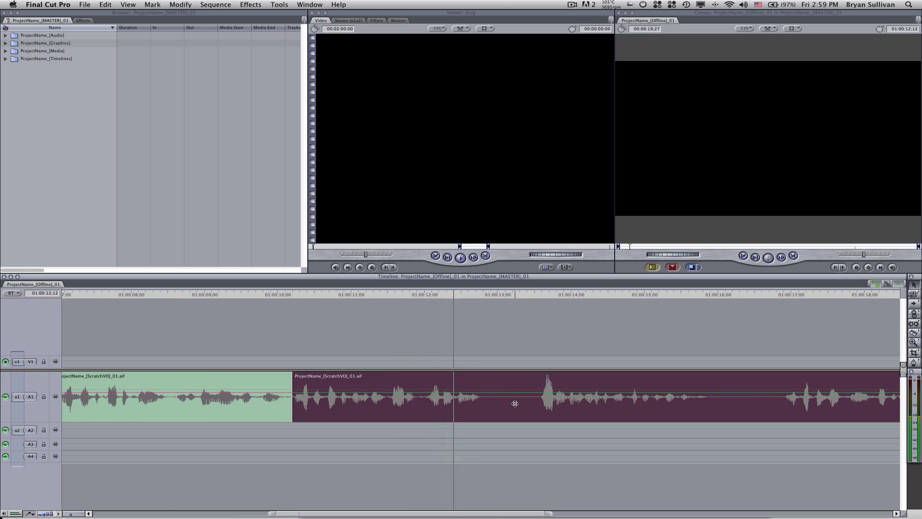
scroll(514, 403, "right", 2)
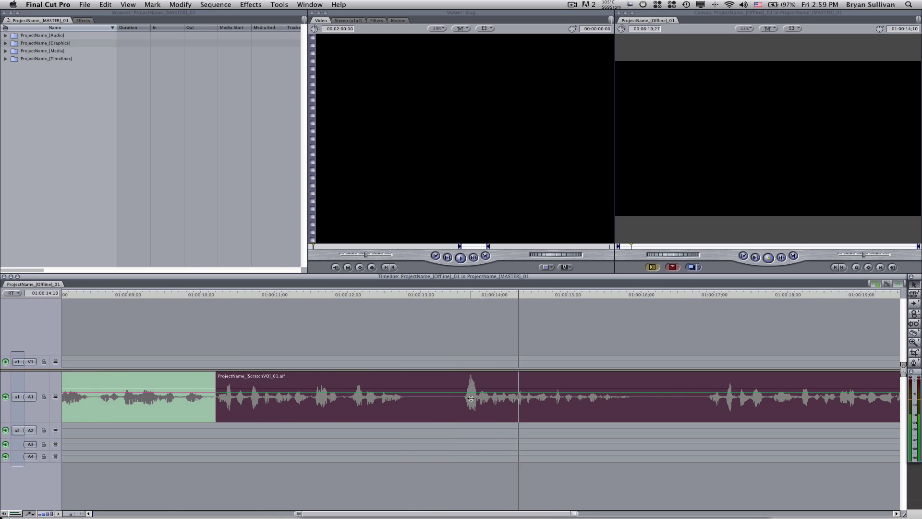
key("space")
Remove the second unwanted section near 01:00:12, close the gap, and nudge the last clip later.
key("b")
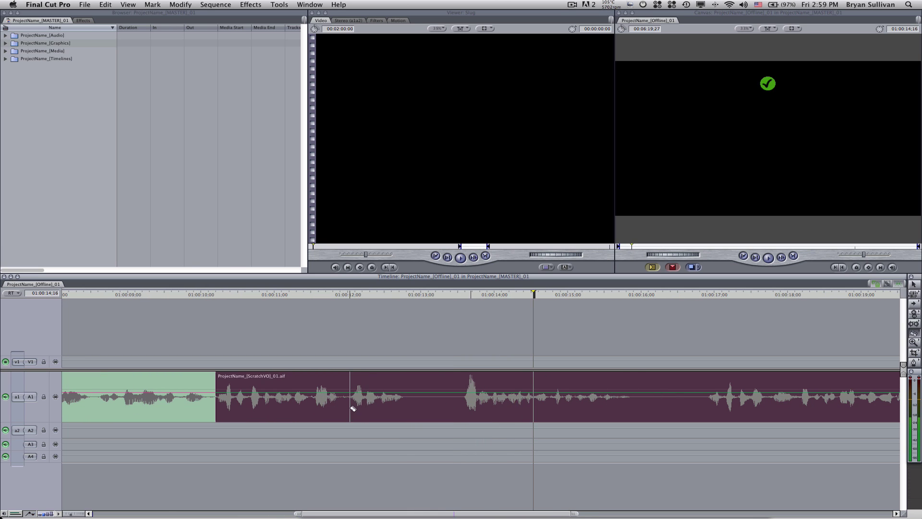
left_click(343, 407)
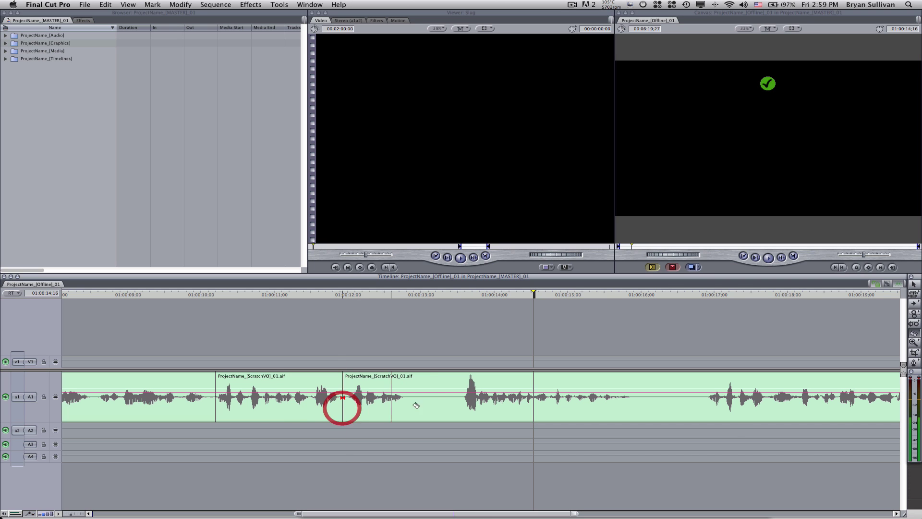
left_click(462, 407)
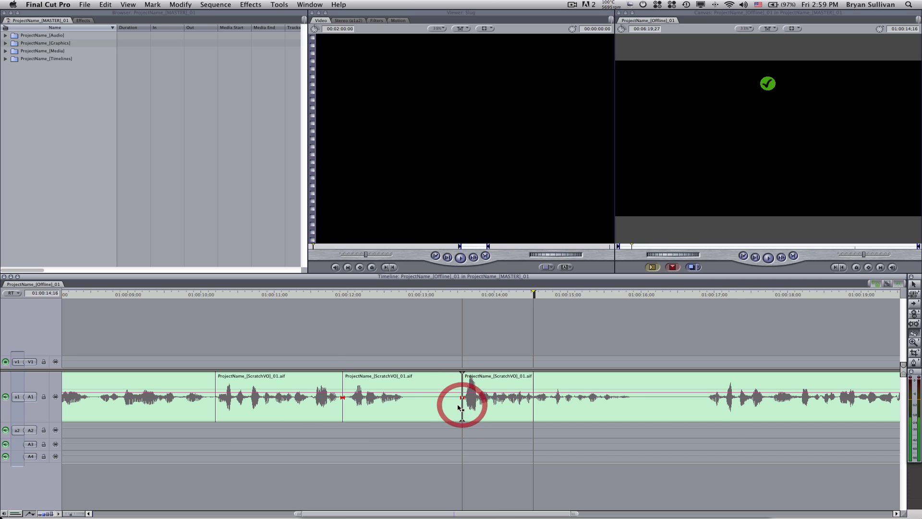
key("a")
left_click(428, 408)
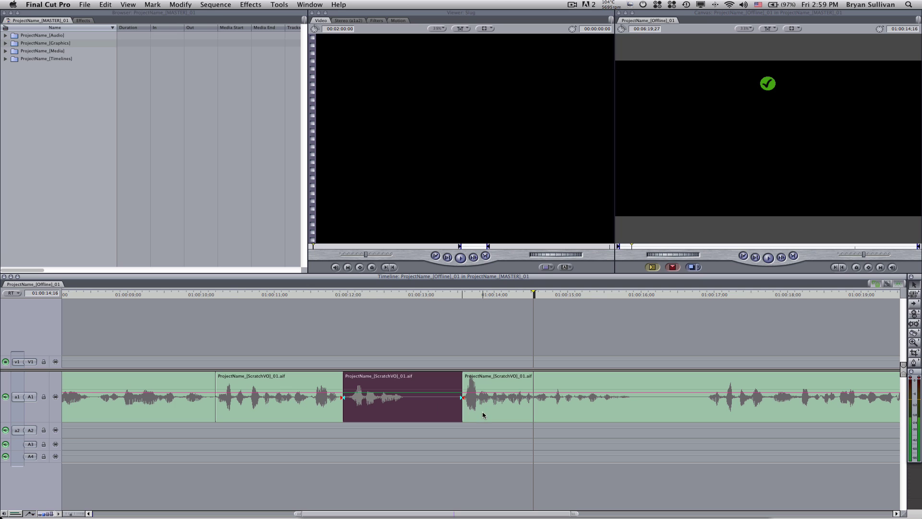
key("Delete")
left_click_drag(496, 410, 387, 411)
left_click(216, 295)
key("space")
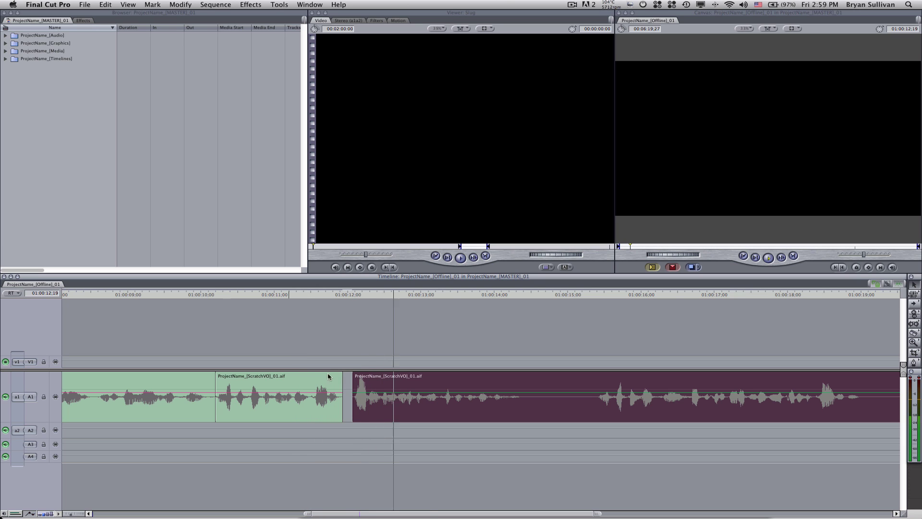
left_click_drag(377, 406, 386, 407)
Lengthen the second clip's out point by 3 frames and replay from 01:00:11;07 to check.
left_click(243, 295)
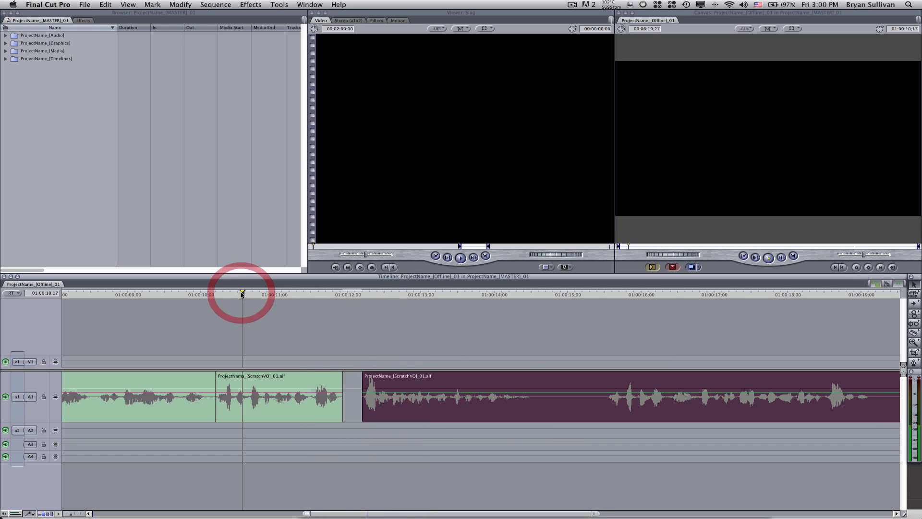
key("space")
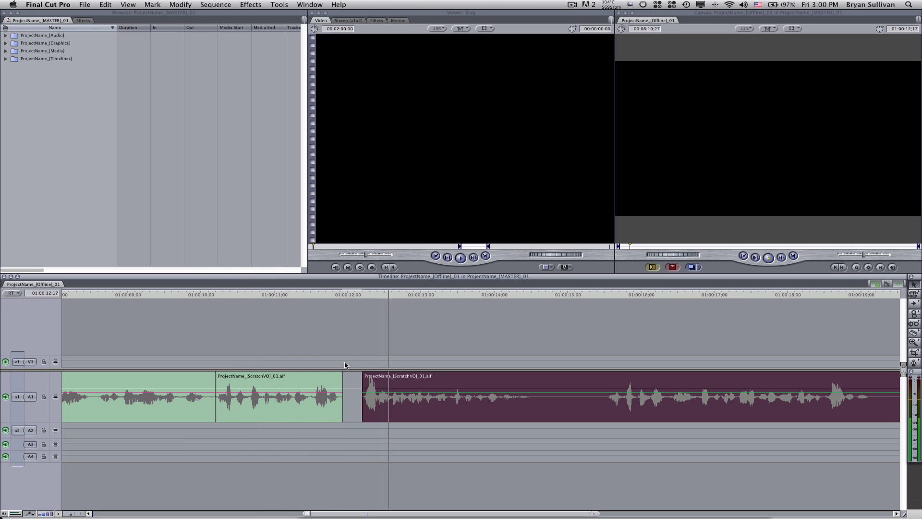
key("space")
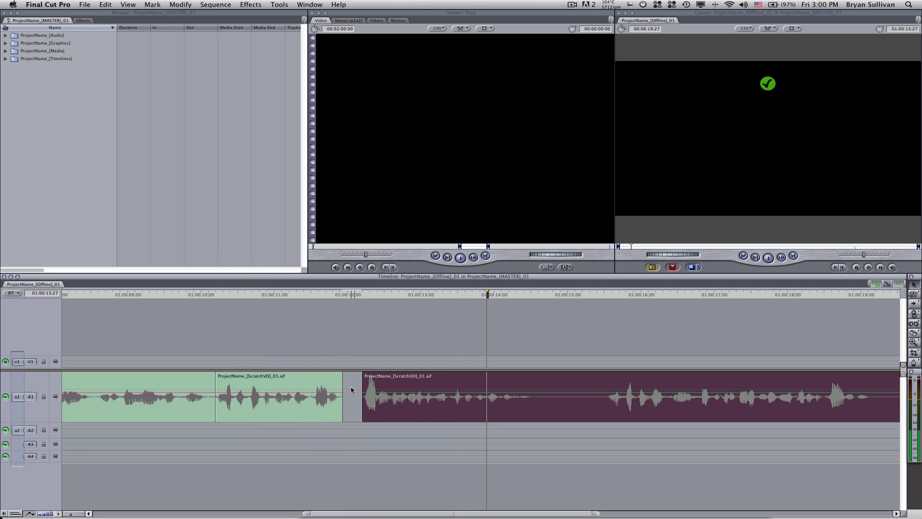
left_click_drag(344, 386, 350, 383)
left_click(291, 294)
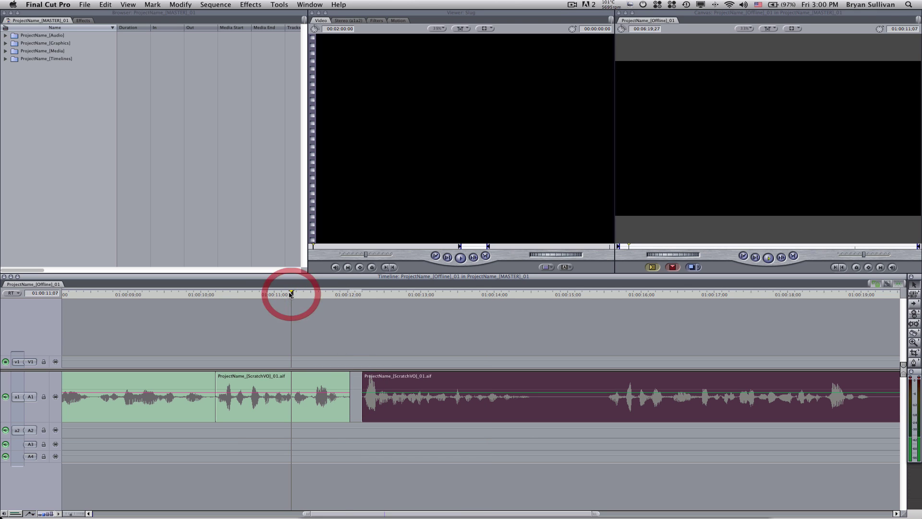
key("space")
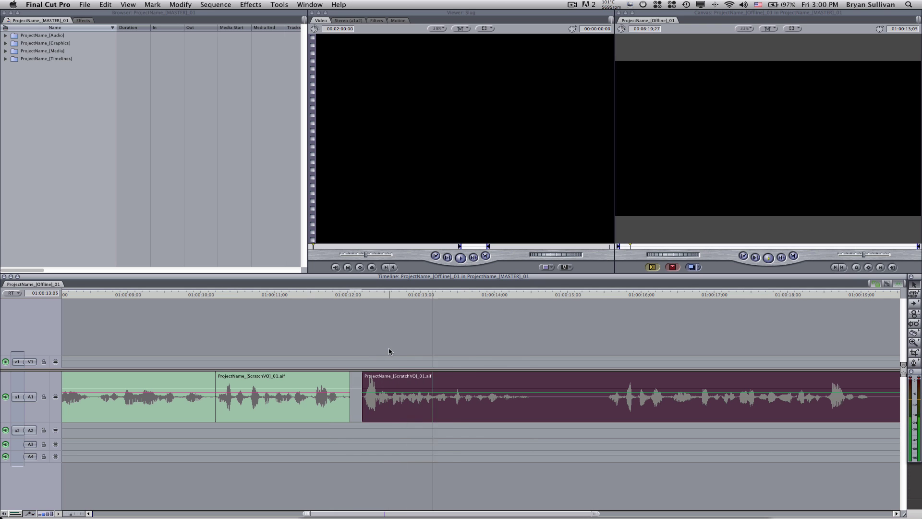
key("space")
Blade the long voice-over clip twice, delete the unwanted middle stretch, and replay across the cut.
key("b")
left_click(491, 406)
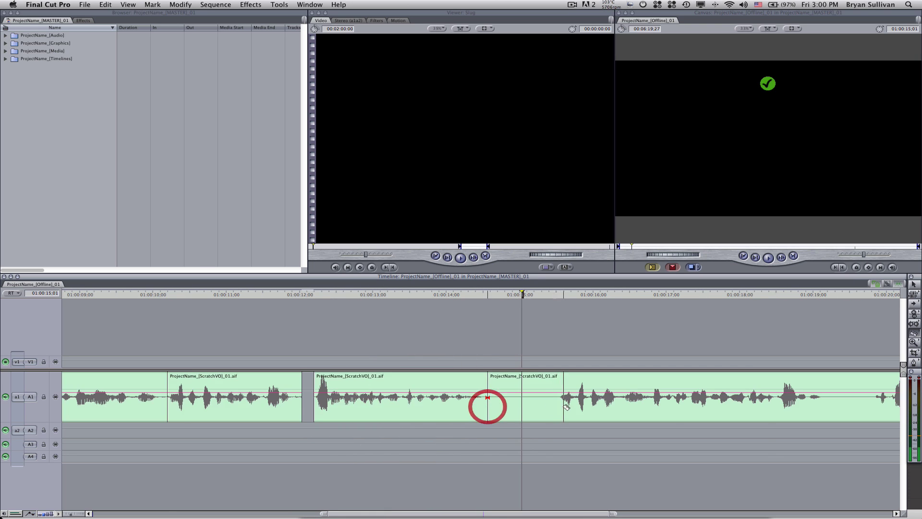
left_click(558, 406)
key("a")
left_click(533, 406)
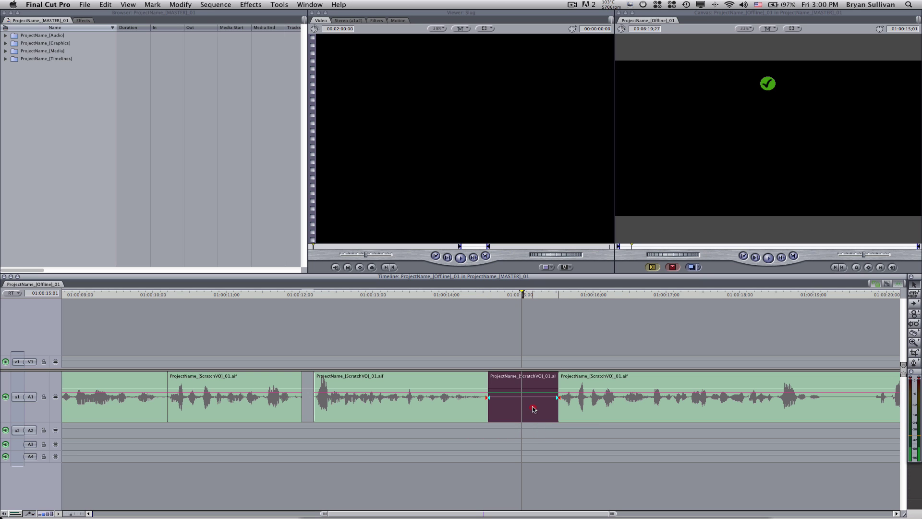
key("Delete")
left_click(428, 294)
key("space")
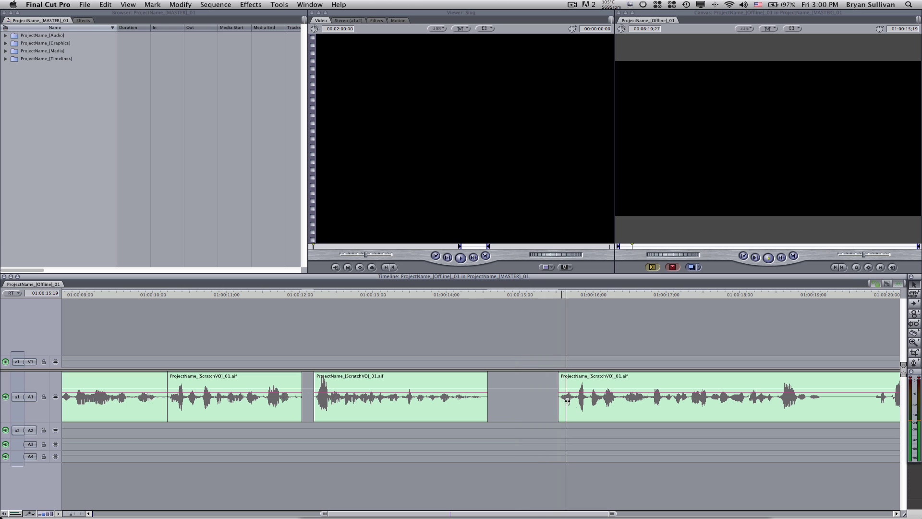
key("space")
Slide the last voice-over clip 8 frames earlier and replay the tightened gap from 01:00:13.
left_click(595, 414)
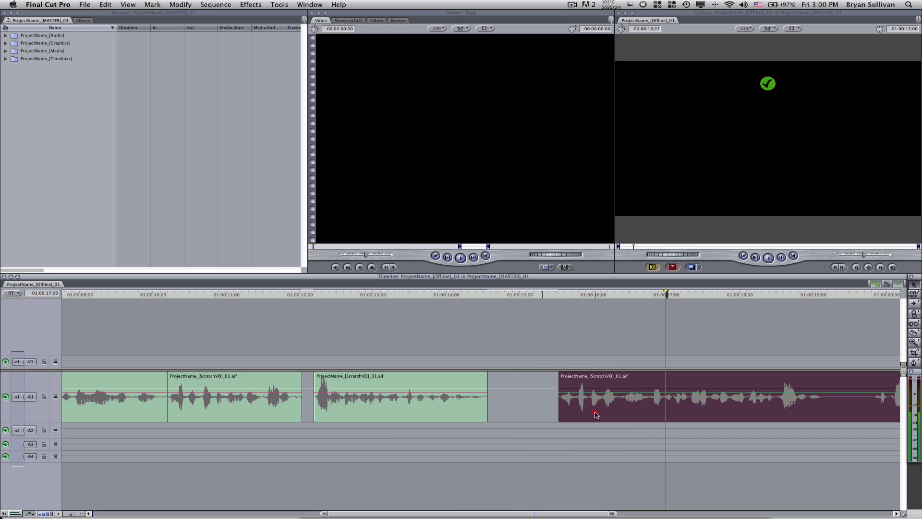
left_click_drag(595, 415, 559, 414)
left_click(426, 294)
key("space")
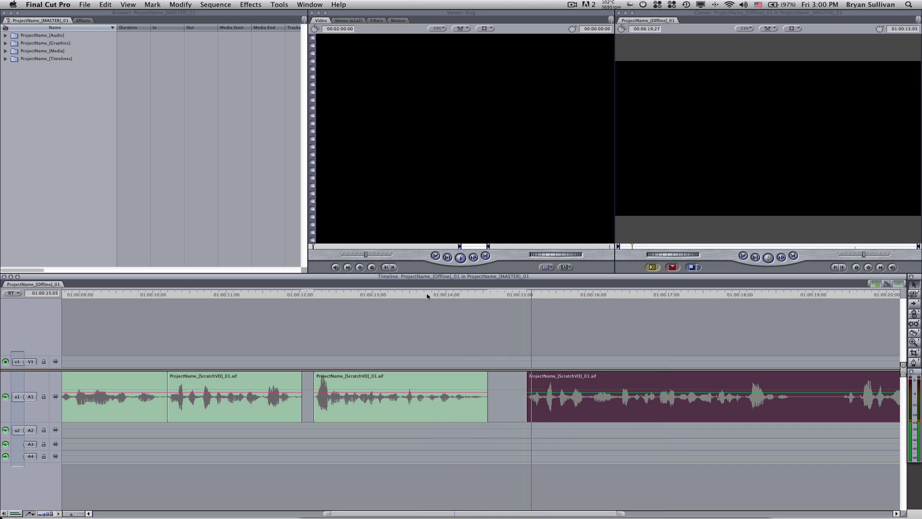
scroll(529, 334, "right", 5)
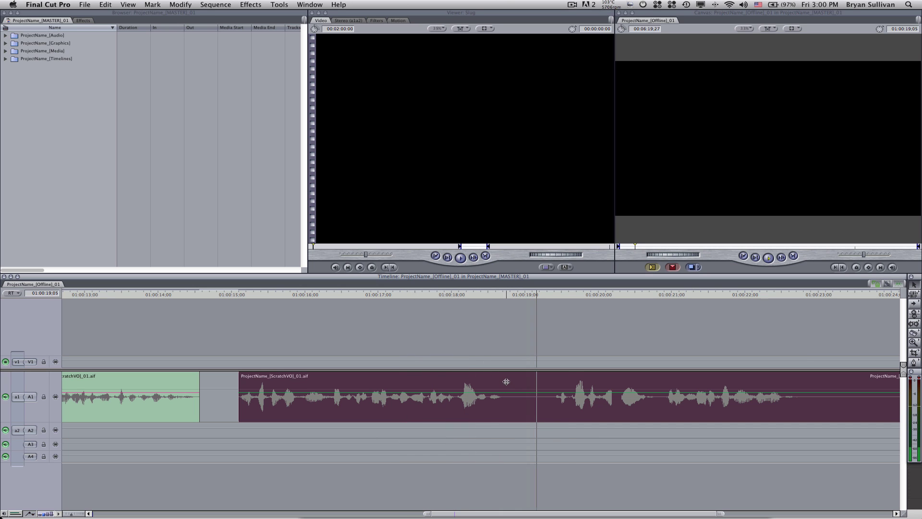
Cut out the unwanted pause in the voice-over and move the following clip earlier to close the gap.
key("b")
left_click(554, 407)
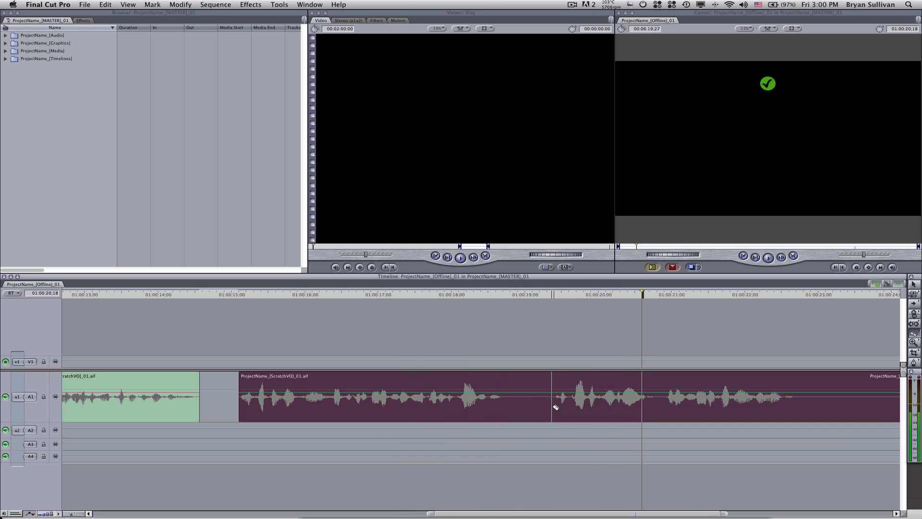
left_click(503, 406)
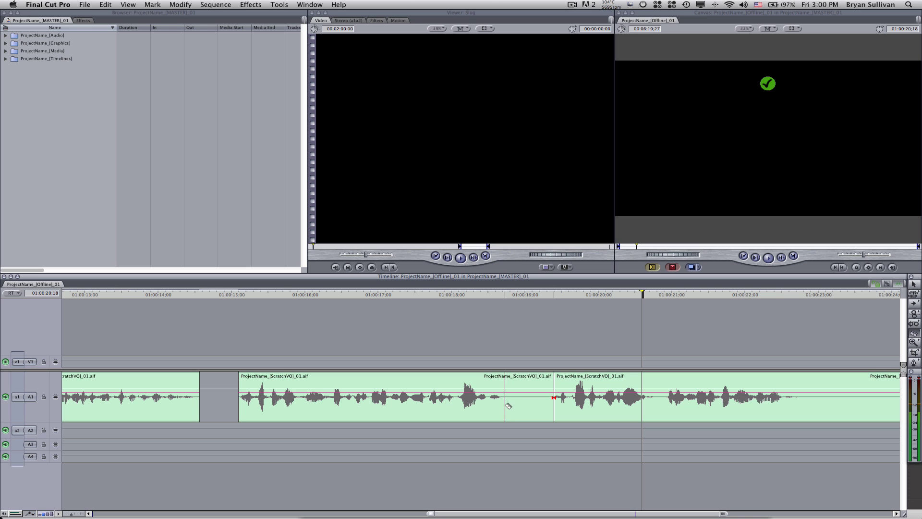
key("a")
left_click(523, 410)
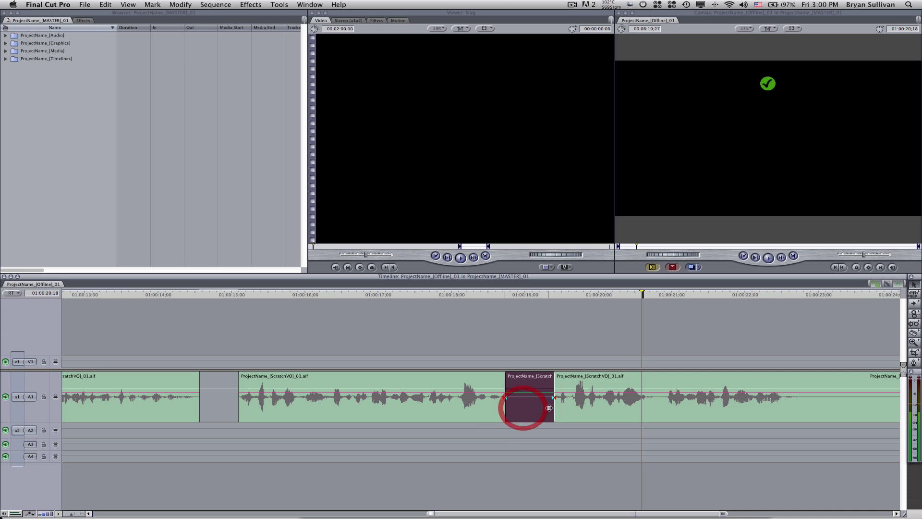
key("Delete")
left_click_drag(580, 412, 550, 412)
left_click(402, 293)
key("space")
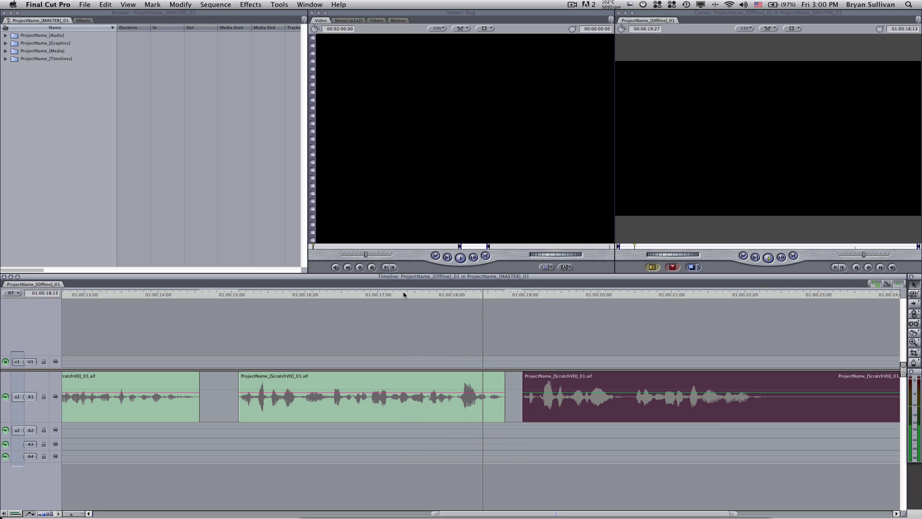
Trim the last clip's tail so it ends near 01:00:22 with a 00:00:03;11 duration.
scroll(514, 309, "right", 5)
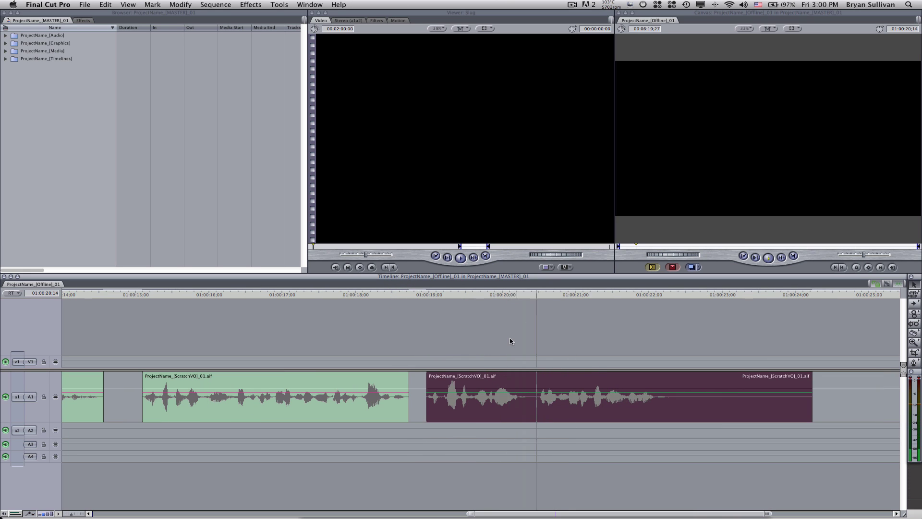
scroll(586, 315, "right", 3)
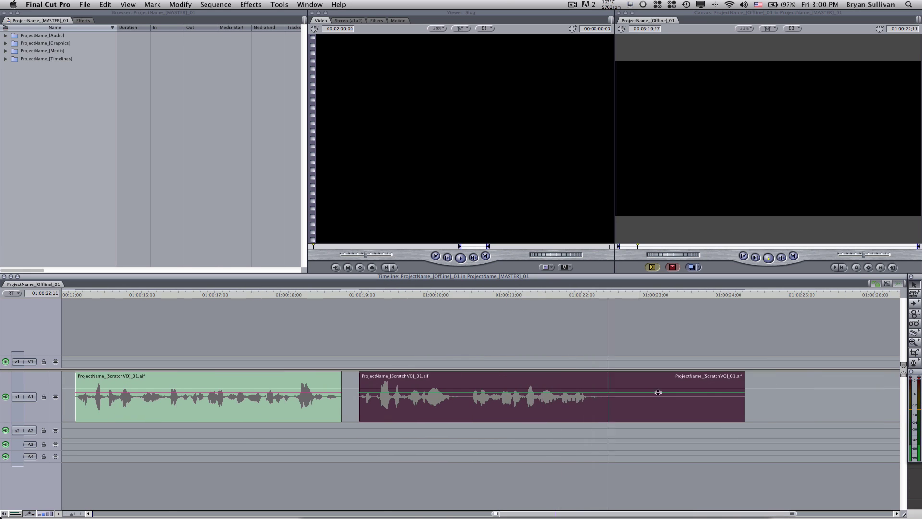
key("space")
left_click_drag(645, 399, 603, 401)
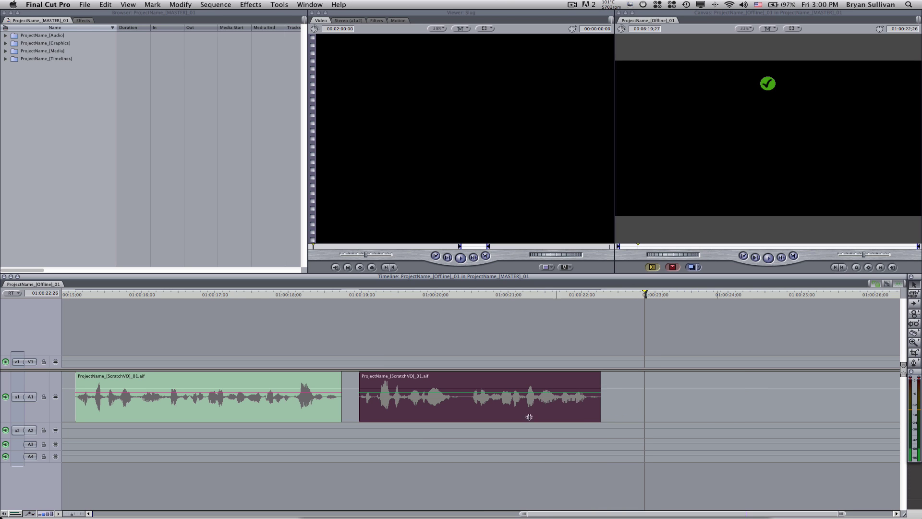
scroll(442, 419, "left", 3)
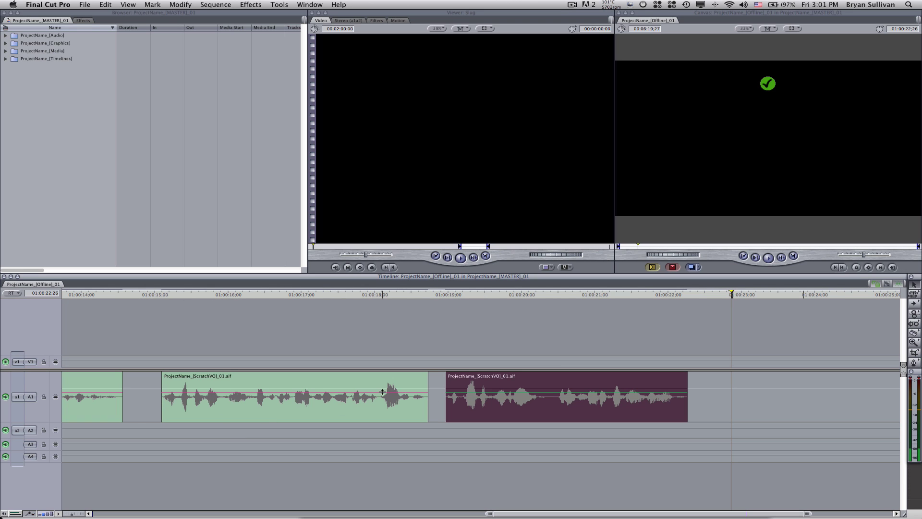
Add a level keyframe near 01:00:02 on the first ScratchVO clip, lower it to -4 dB, and replay.
scroll(426, 391, "left", 20)
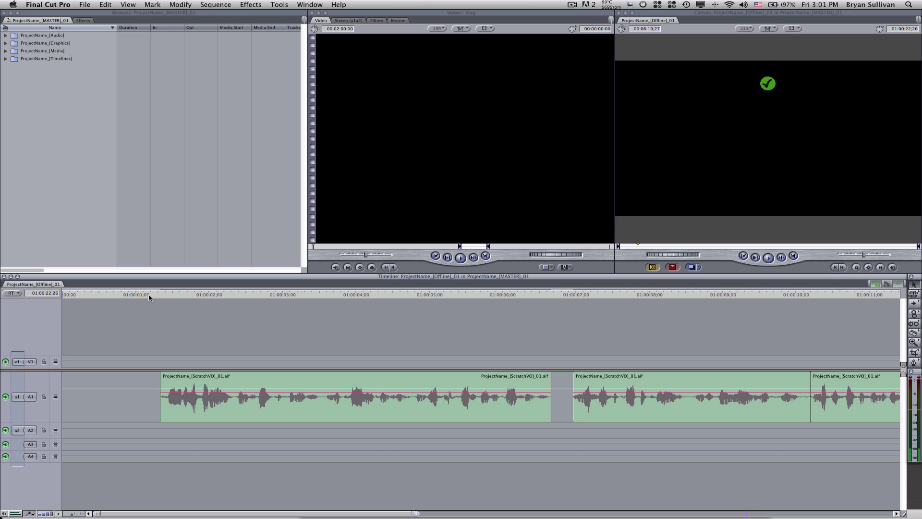
left_click(149, 295)
key("space")
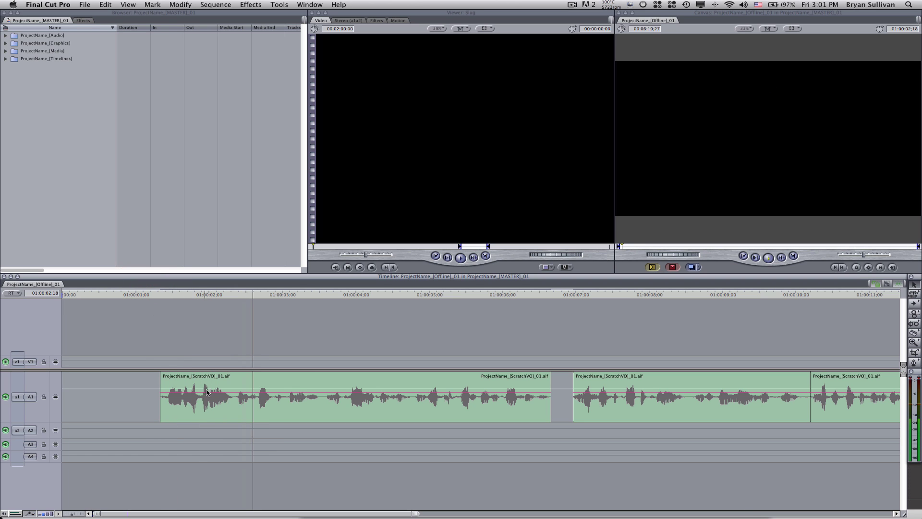
key("space")
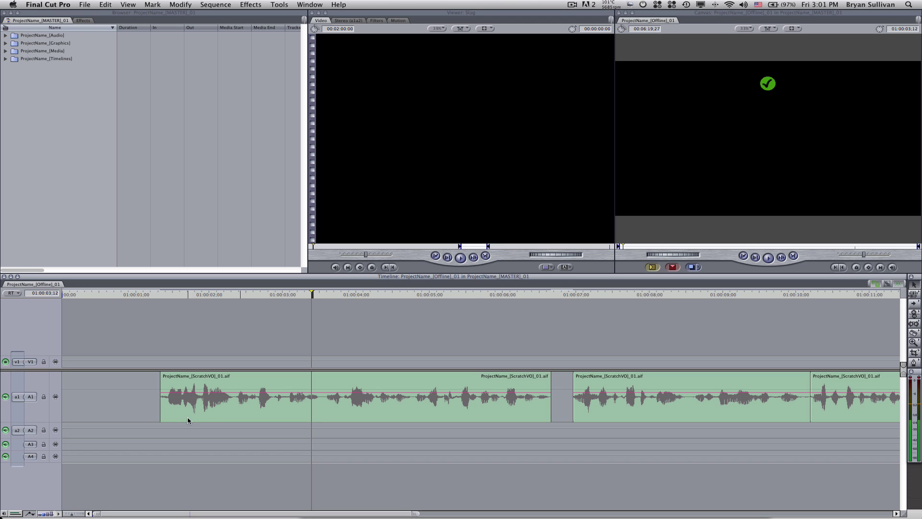
left_click(237, 393)
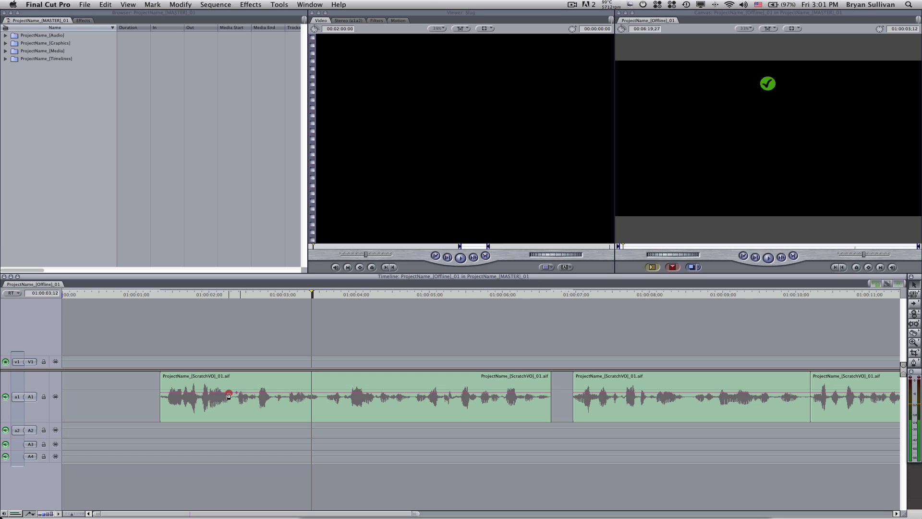
left_click(228, 398)
left_click(158, 294)
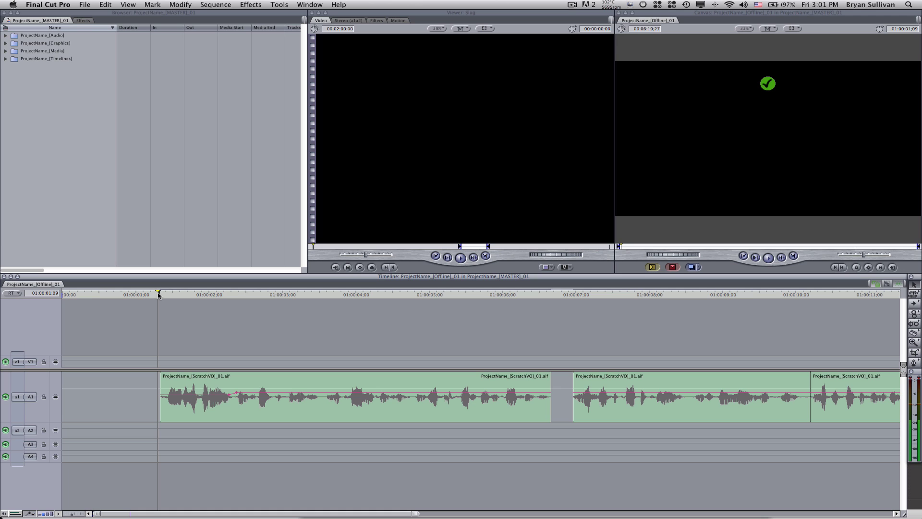
key("space")
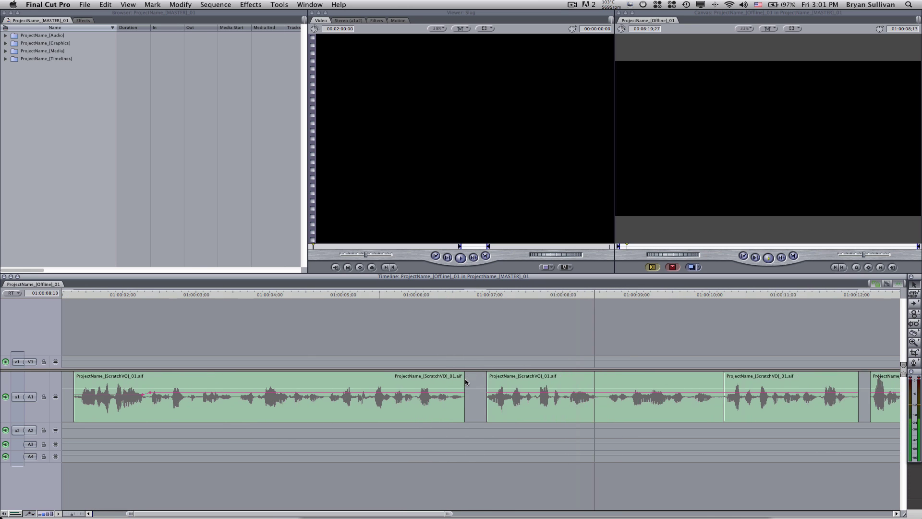
Add a level keyframe on a later clip and pull that passage down about 3 dB.
left_click(502, 393)
left_click(502, 395)
key("backslash")
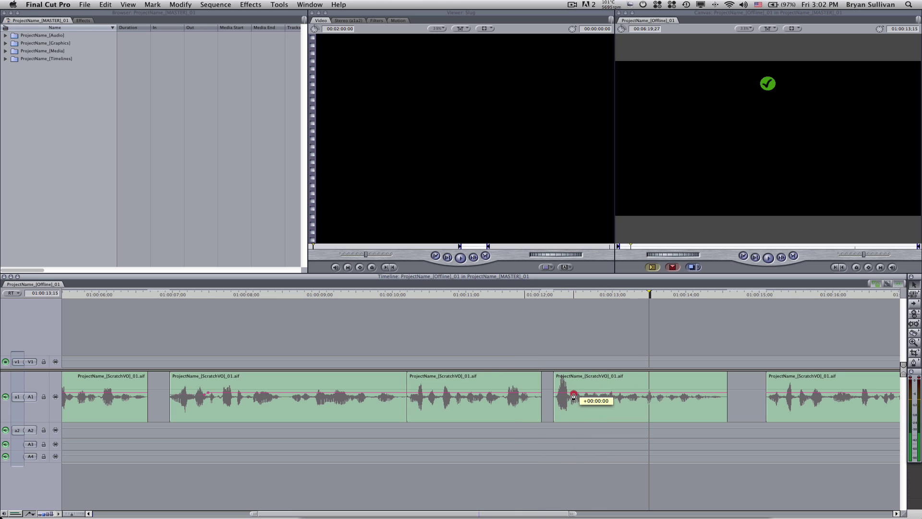
Dip another passage's level to -4 dB with a keyframe and replay from 01:00:11;17.
left_click(571, 393)
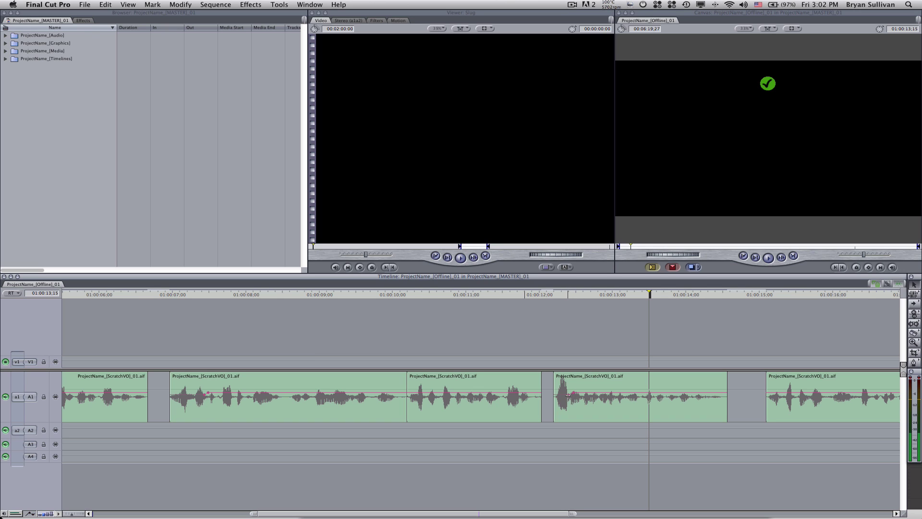
left_click(458, 292)
key("space")
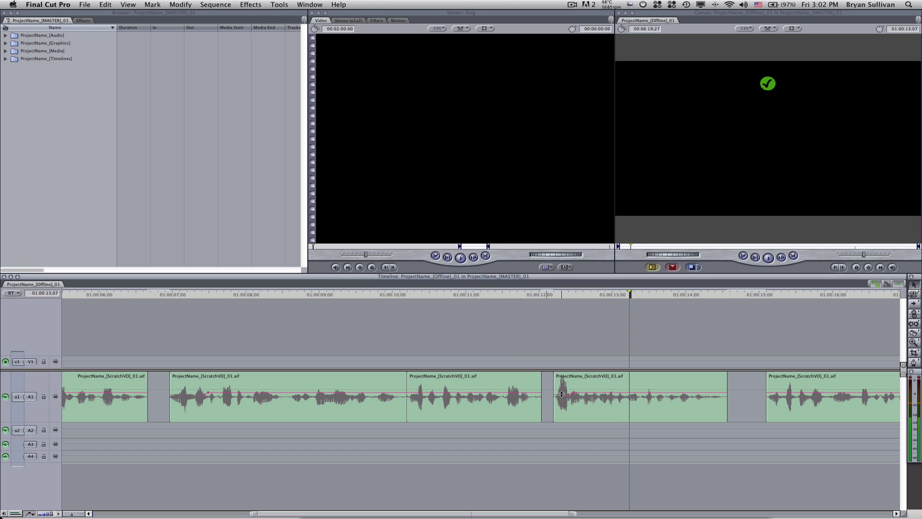
left_click_drag(561, 394, 561, 400)
left_click(509, 295)
key("space")
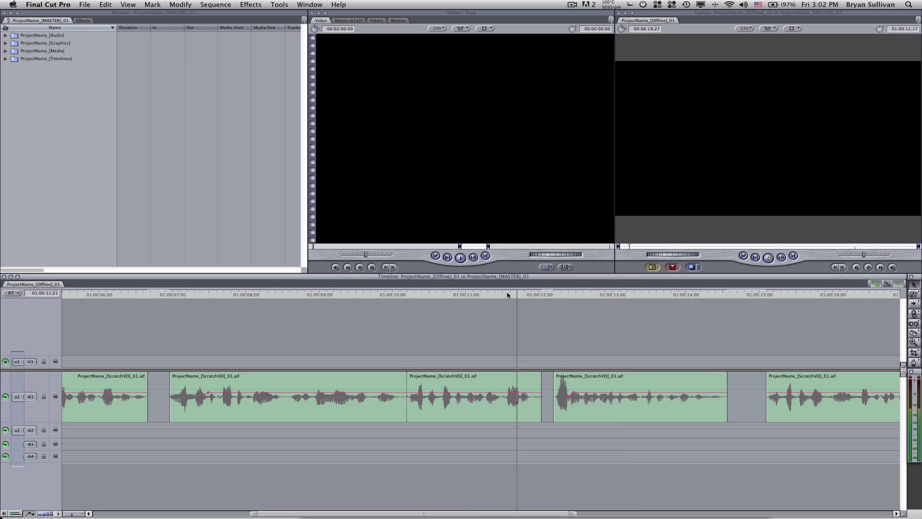
Add two level keyframes lowering the clip to -4 dB, then play from 01:00:15 and stop near 01:00:20;10.
left_click(447, 394)
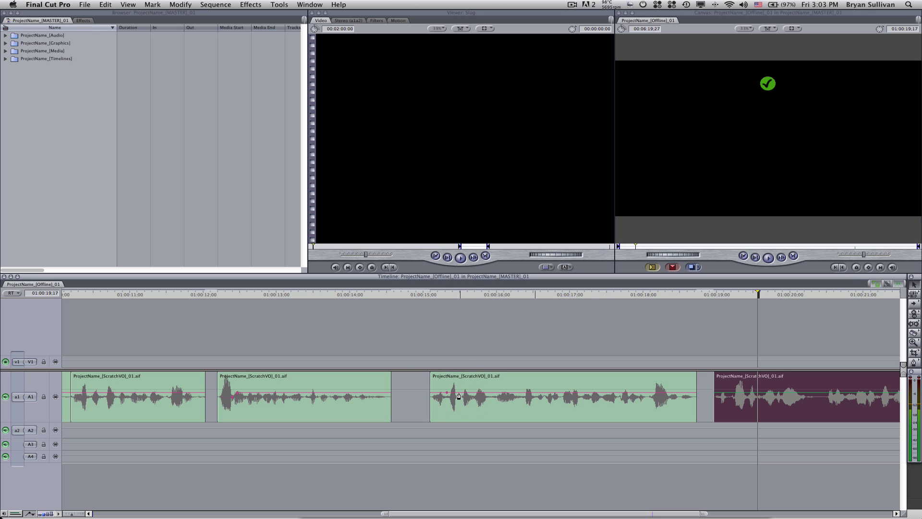
left_click(460, 393)
left_click_drag(454, 397, 453, 396)
left_click(427, 295)
key("space")
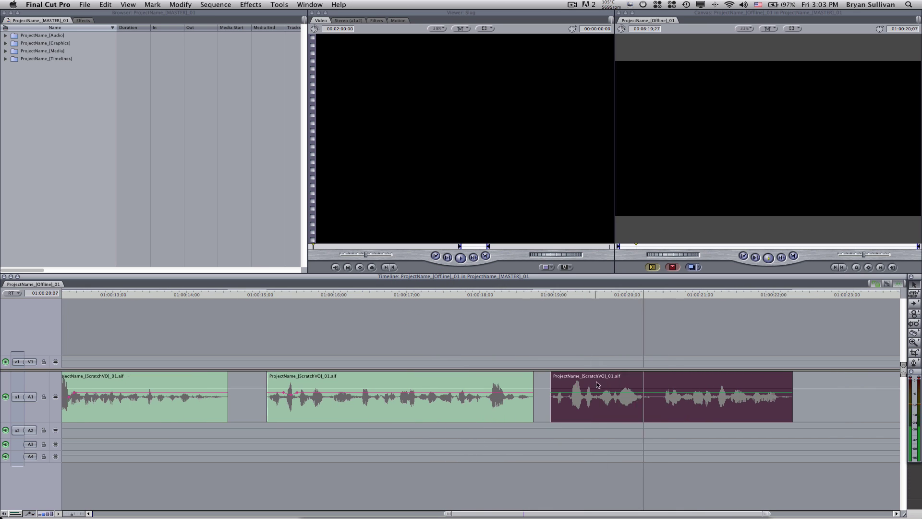
left_click(579, 397)
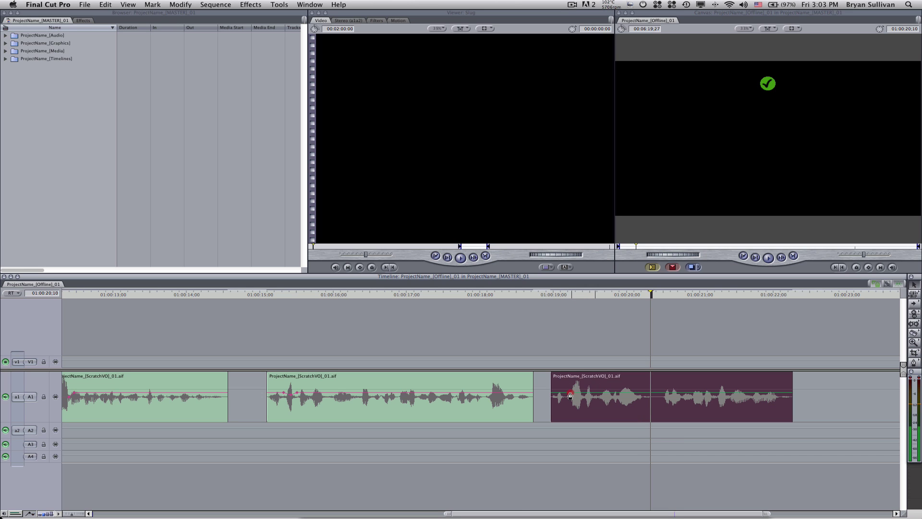
Add a level keyframe on the last clip and zoom the timeline in on it.
left_click(569, 396)
left_click_drag(568, 395, 567, 395)
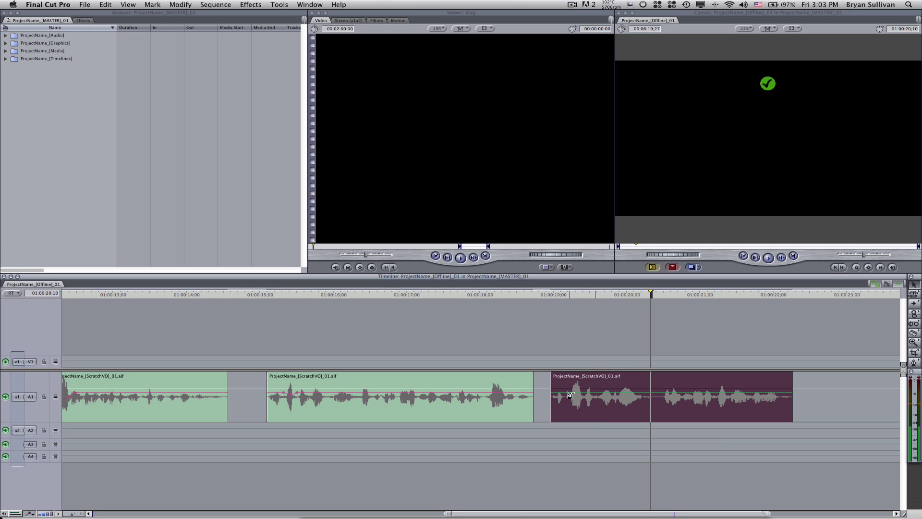
key("z")
left_click(546, 412)
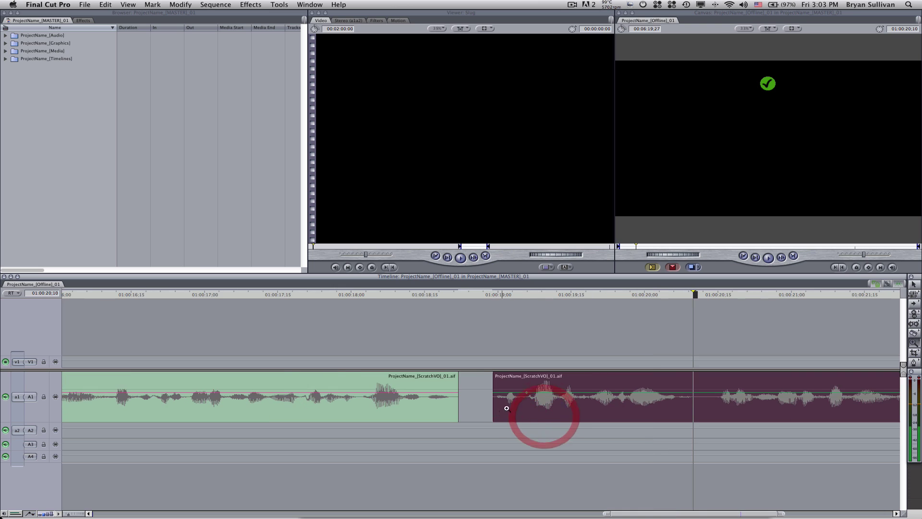
left_click(514, 402)
left_click(514, 402)
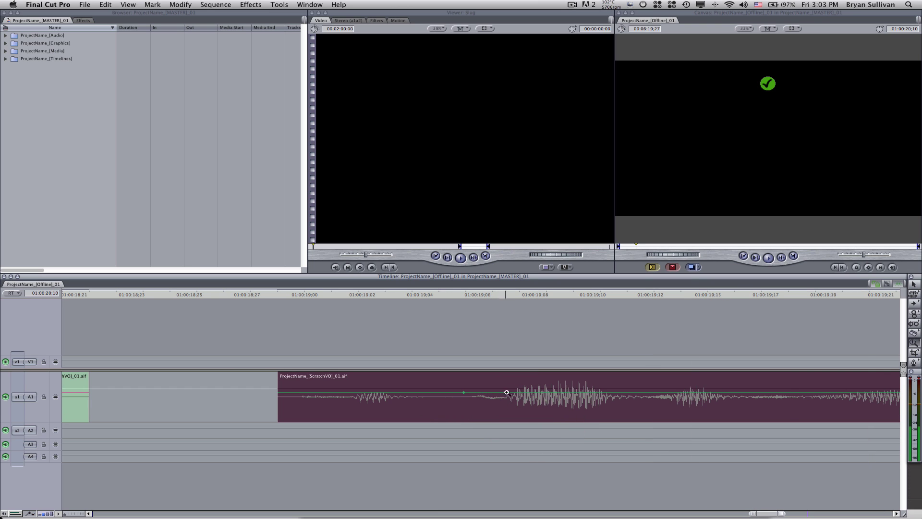
key("a")
Add keyframes dipping the last clip's level to -5 dB and play the dip back.
left_click(510, 393)
left_click_drag(489, 393, 489, 403)
left_click(618, 392)
left_click_drag(570, 396, 568, 398)
left_click_drag(374, 294, 278, 295)
key("space")
Zoom back out to show all six clips, replaying from 01:00:19;00.
key("space")
key("z")
key("z")
left_click(339, 429)
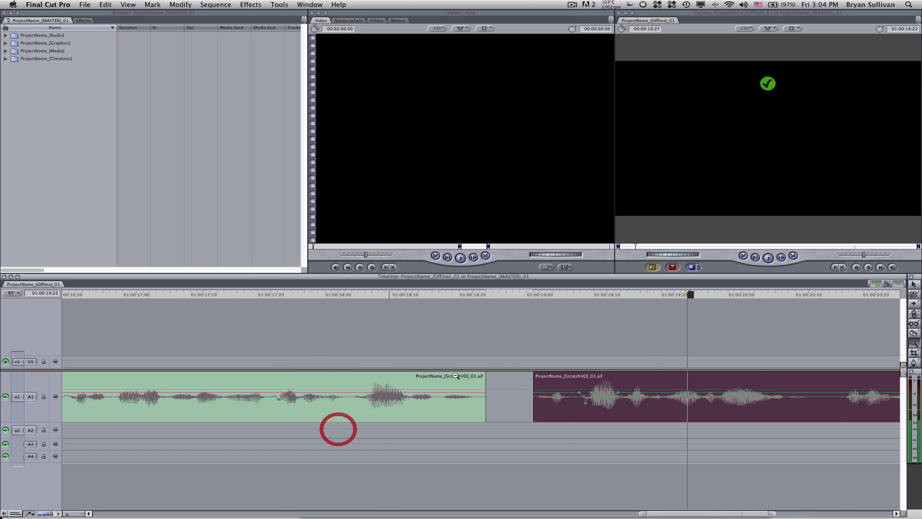
left_click(522, 294)
key("space")
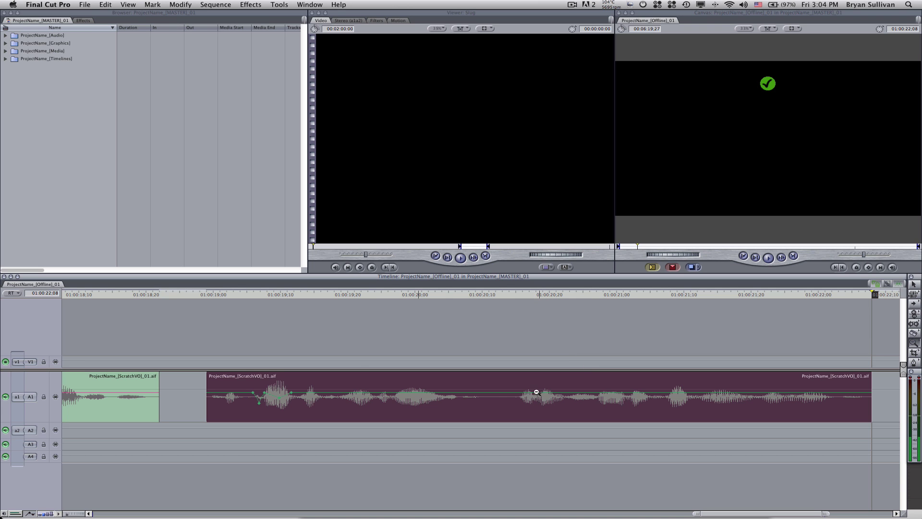
left_click(500, 397)
left_click(494, 397)
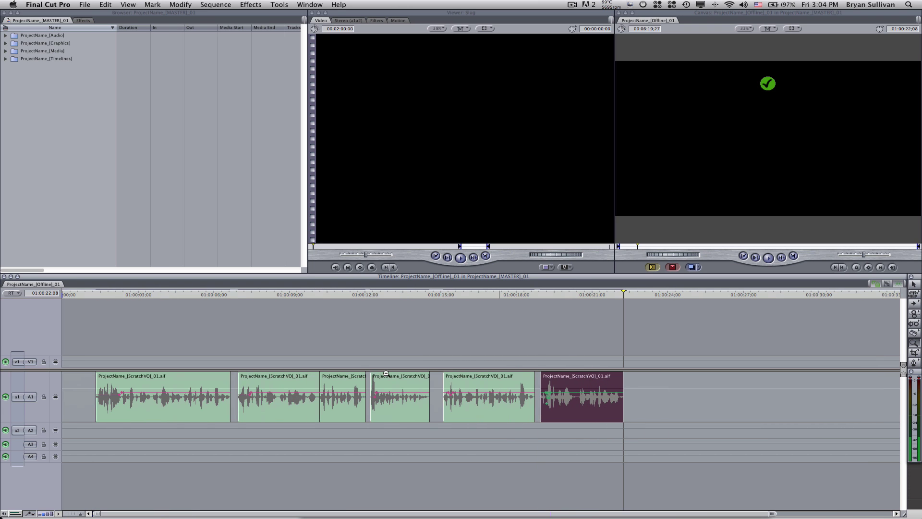
In Finder, move ProjectName_[ScratchVO]_01 out of ProjectName_[MASTER]_01 into the ProjectName_[ScratchVO] folder.
key("super+Tab")
key("super+Tab")
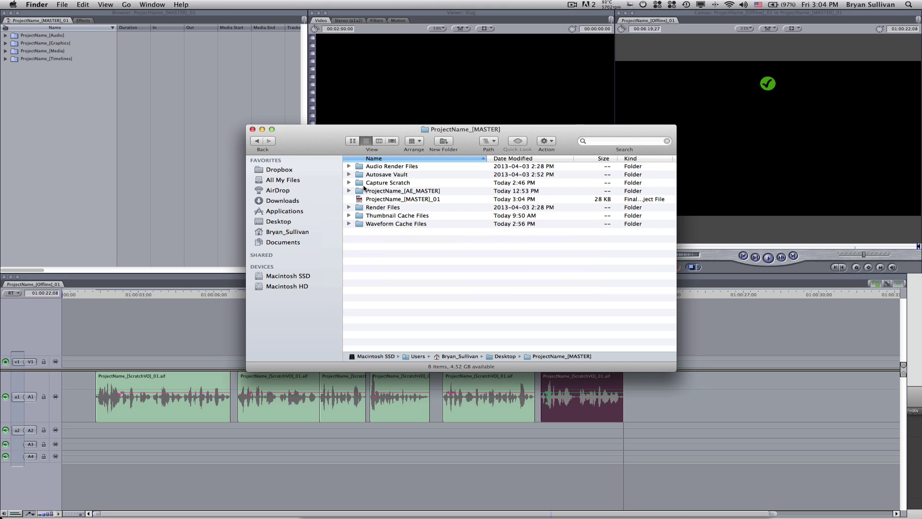
left_click(349, 183)
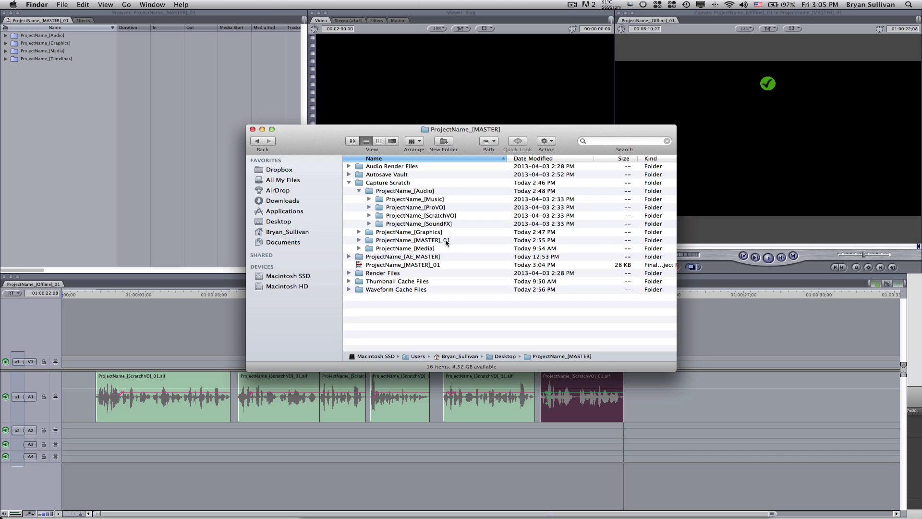
left_click(418, 268)
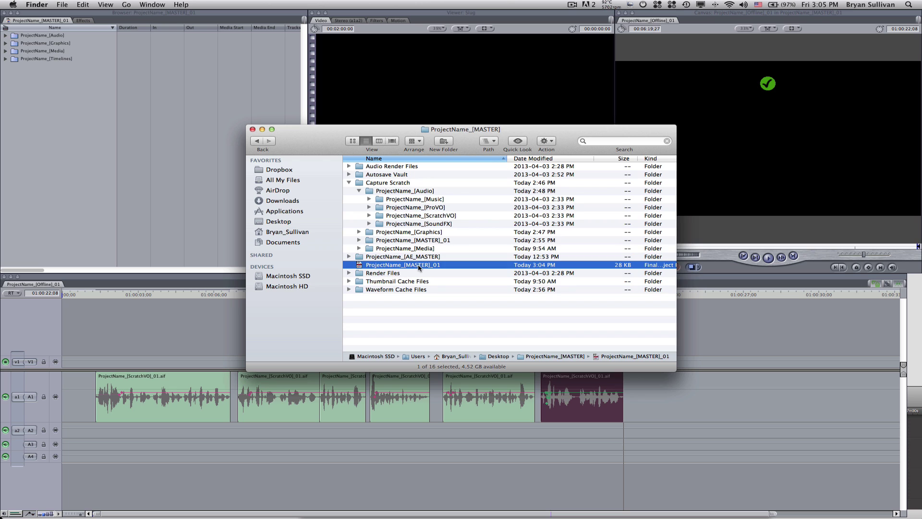
left_click(416, 241)
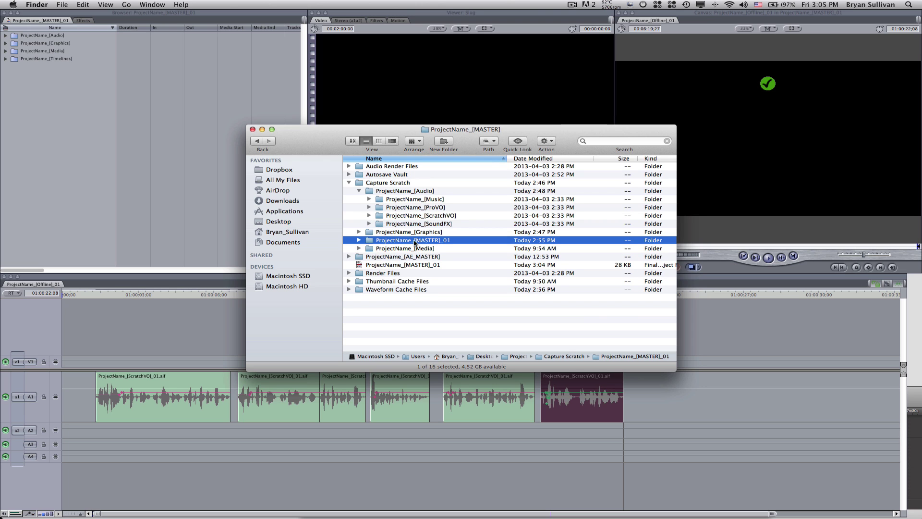
left_click(360, 240)
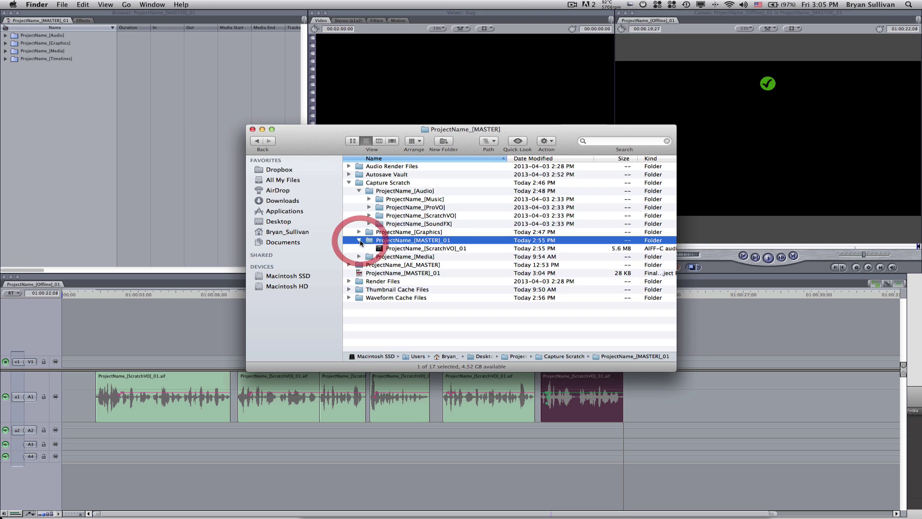
left_click(461, 248)
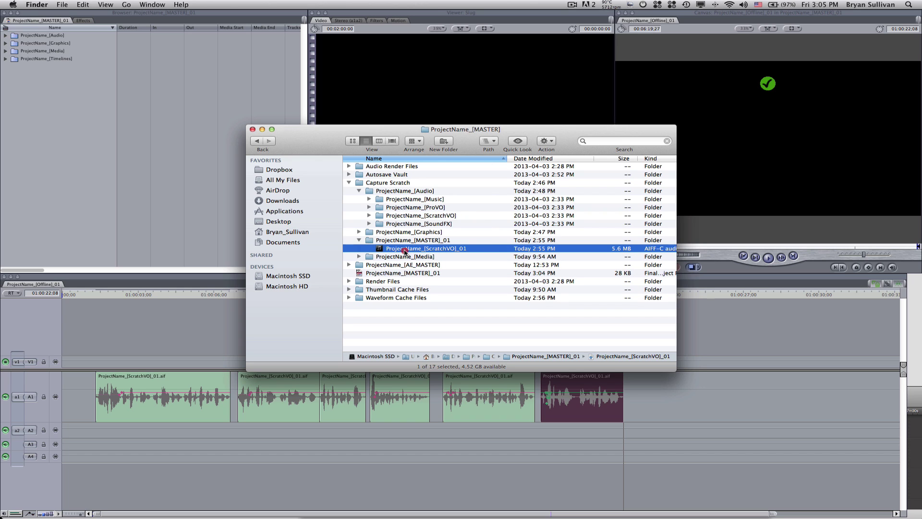
left_click_drag(405, 250, 414, 219)
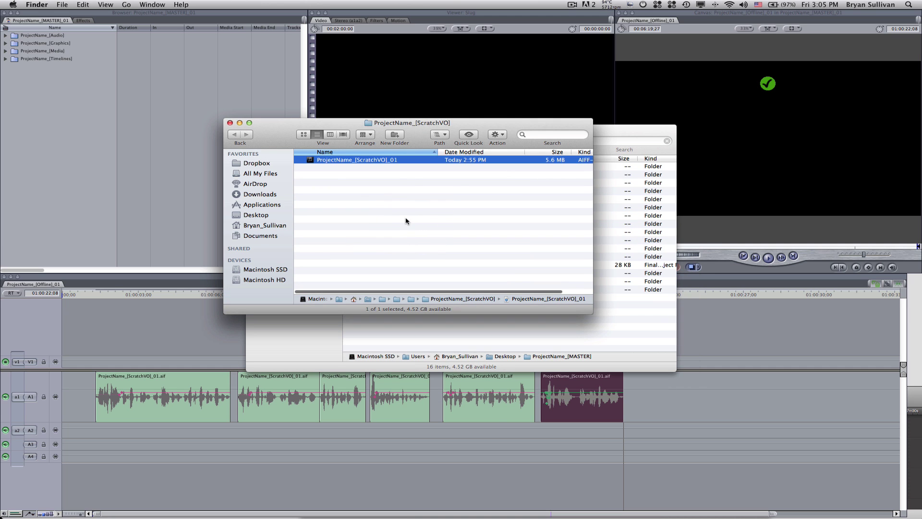
left_click(230, 123)
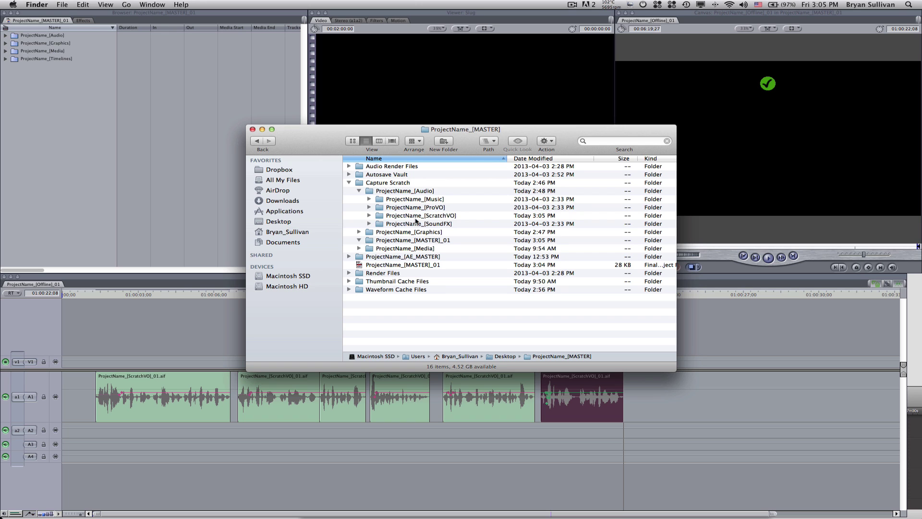
Back in Final Cut Pro, marquee-select all six ScratchVO clips on A1 and open their shortcut menu.
left_click(205, 297)
left_click(205, 294)
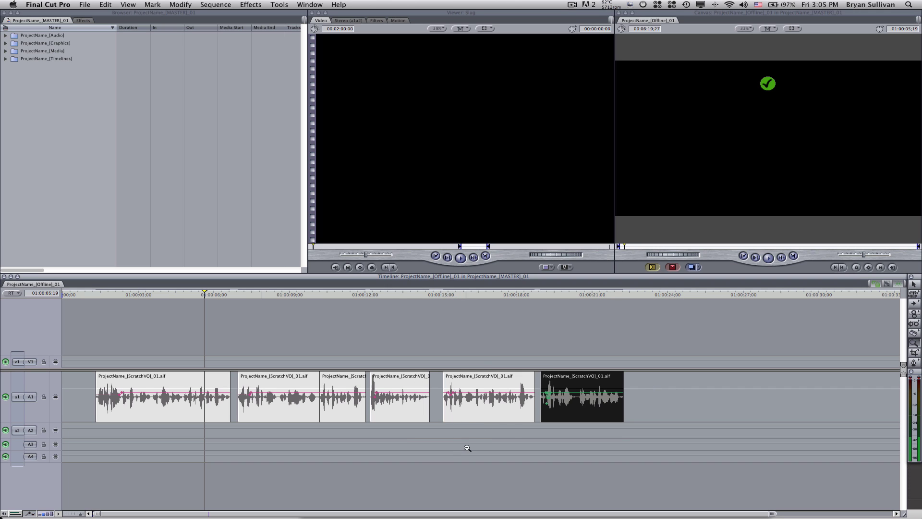
key("a")
left_click_drag(688, 389, 155, 419)
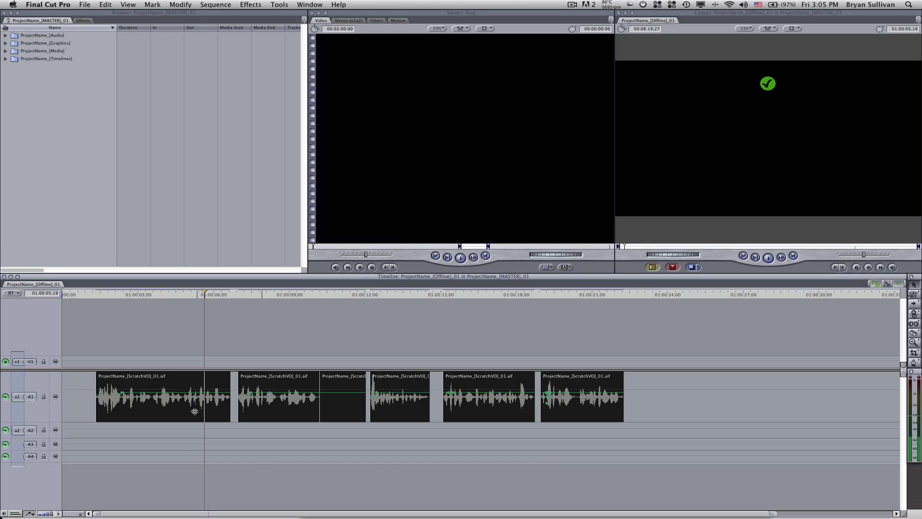
left_click(152, 408)
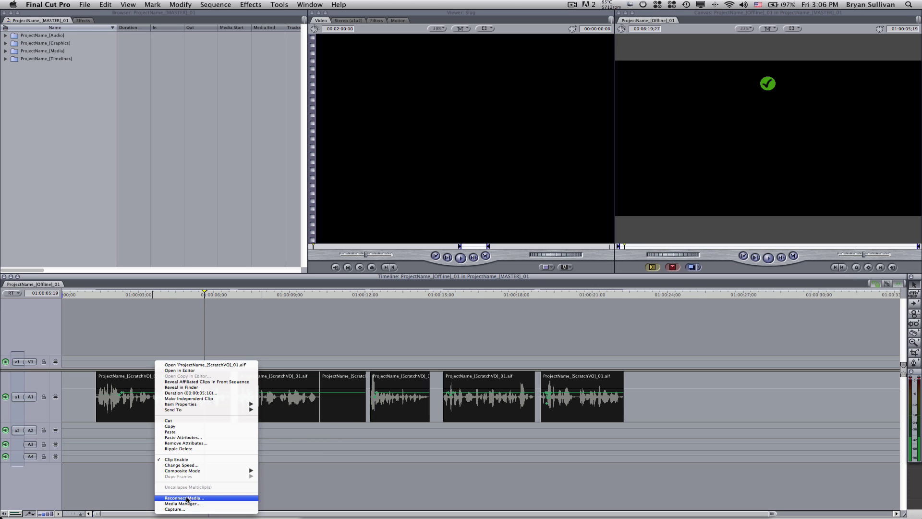
Reconnect the offline A1 clips to ProjectName_[ScratchVO]_01 in the ProjectName_[ScratchVO] folder.
left_click(186, 499)
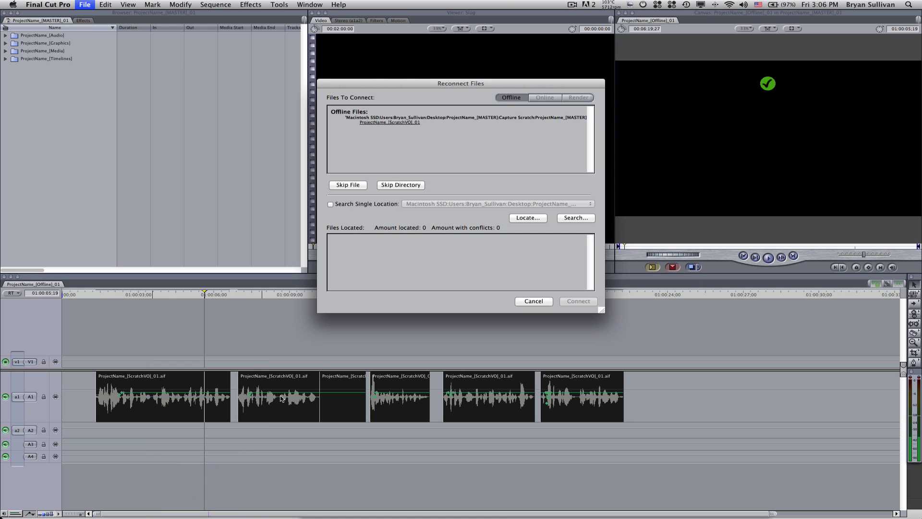
left_click(580, 219)
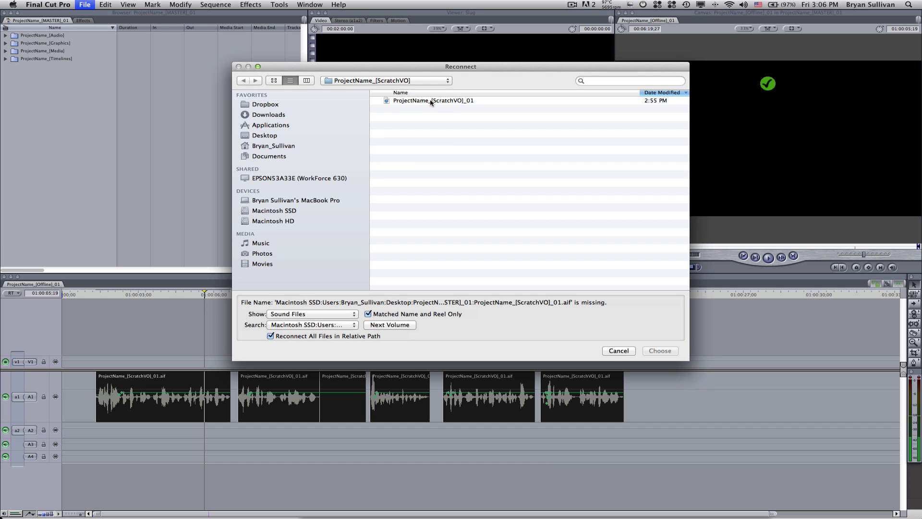
left_click(434, 101)
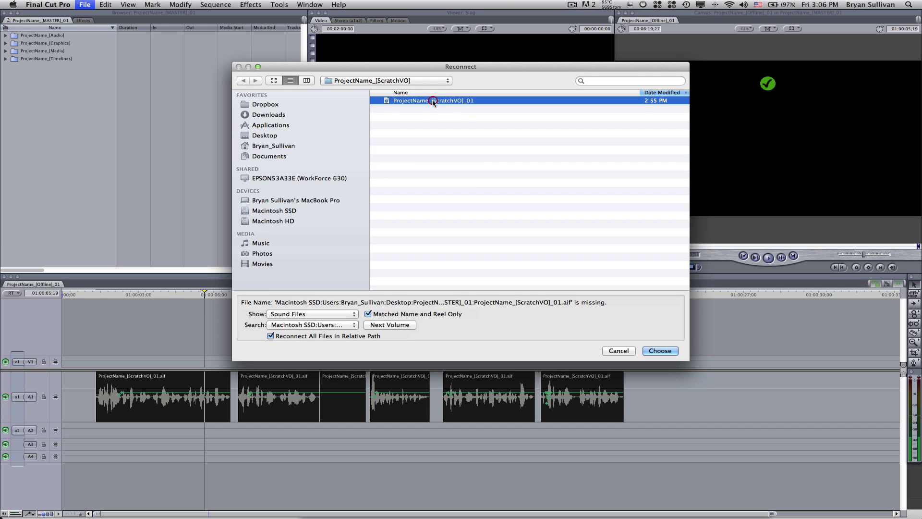
left_click(659, 351)
left_click(577, 301)
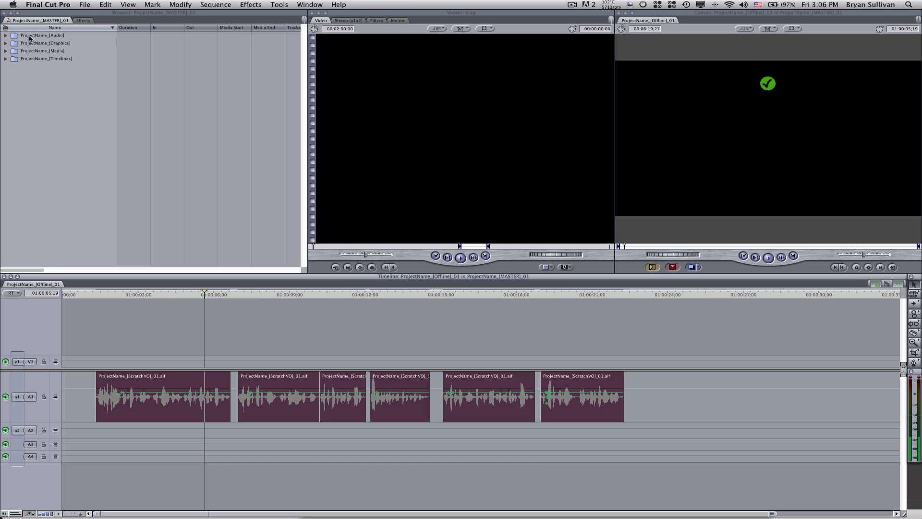
Drag the six Timeline clips into the ProjectName_[ScratchVO] bin under ProjectName_[Audio].
left_click(5, 36)
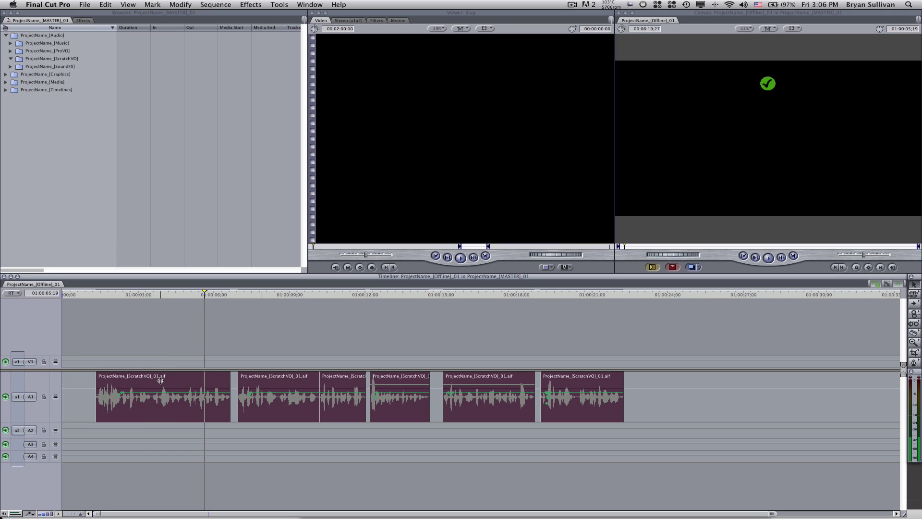
left_click_drag(158, 380, 71, 65)
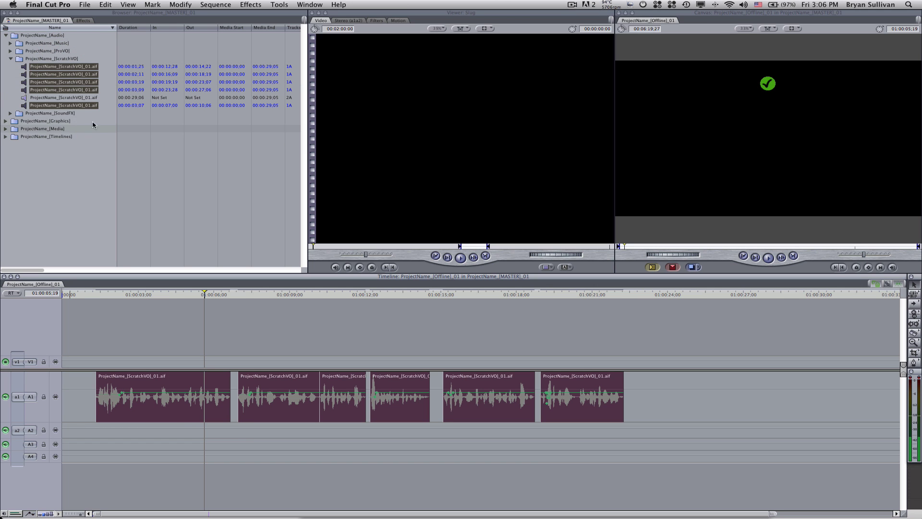
left_click(115, 159)
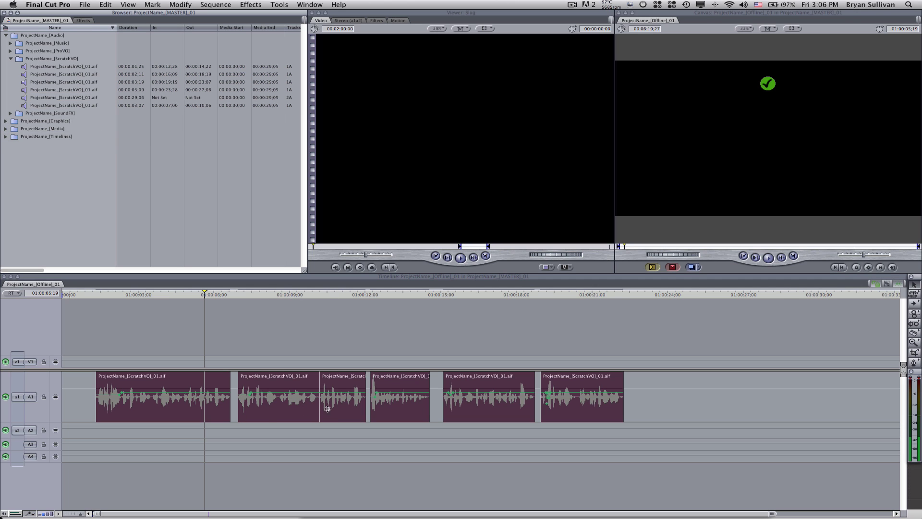
left_click(11, 60)
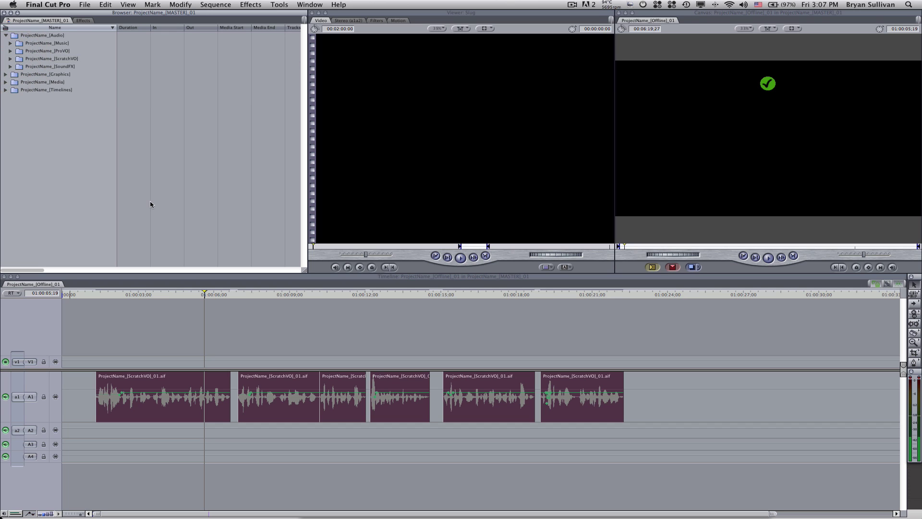